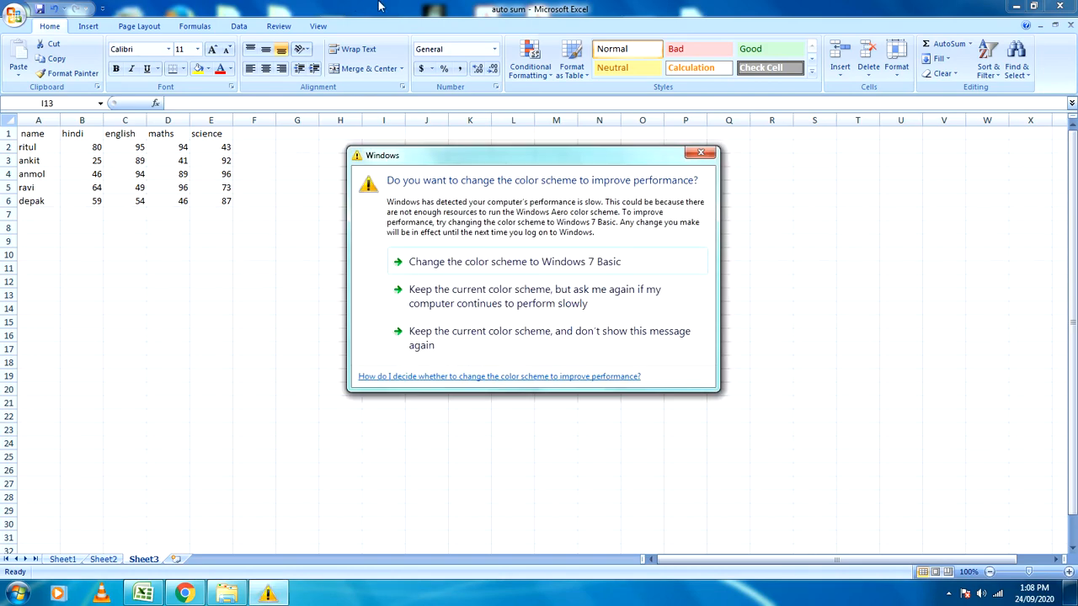
Dismiss the Windows performance prompts without changing the color scheme
click(703, 154)
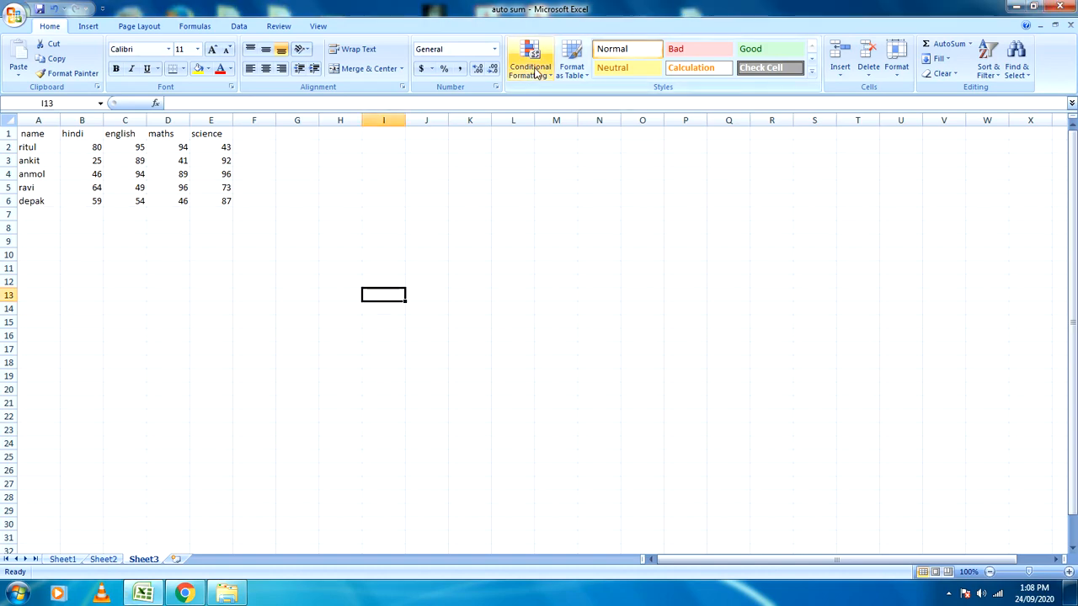
click(536, 73)
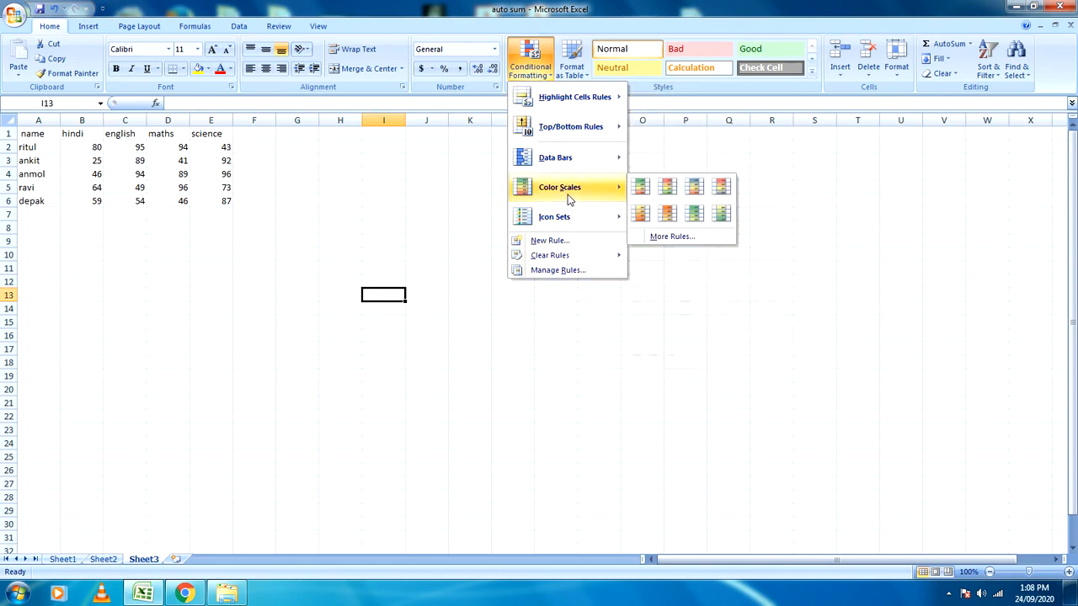
mouse_move(569, 194)
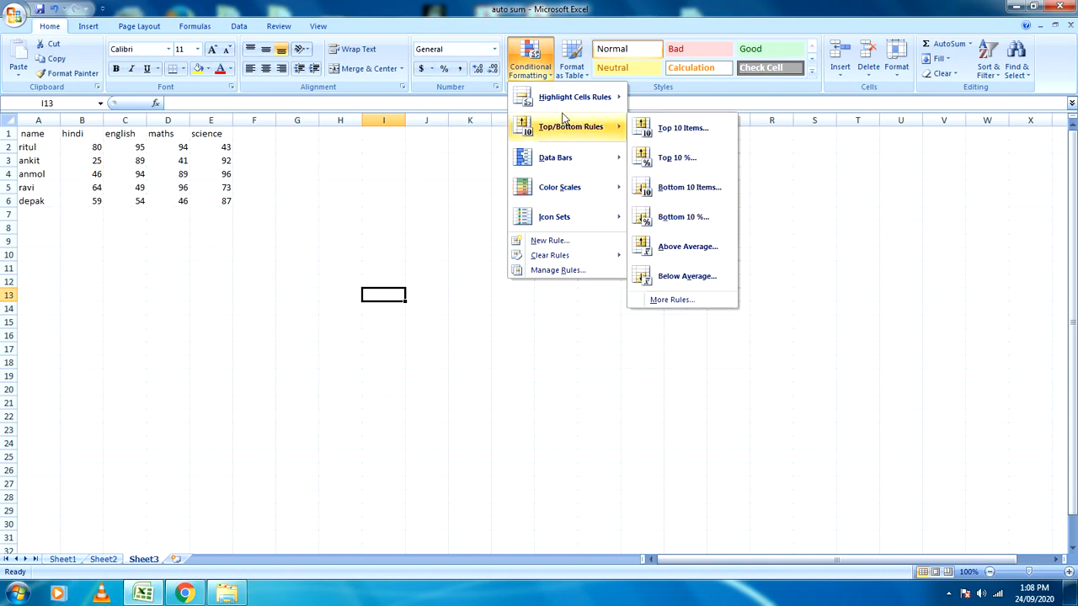
mouse_move(569, 105)
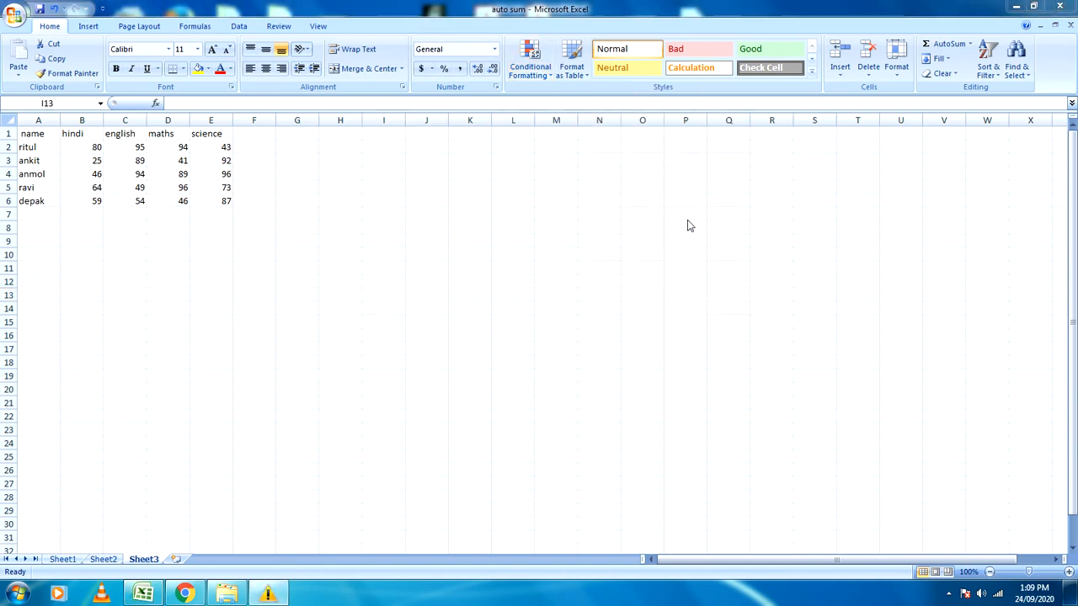
click(710, 155)
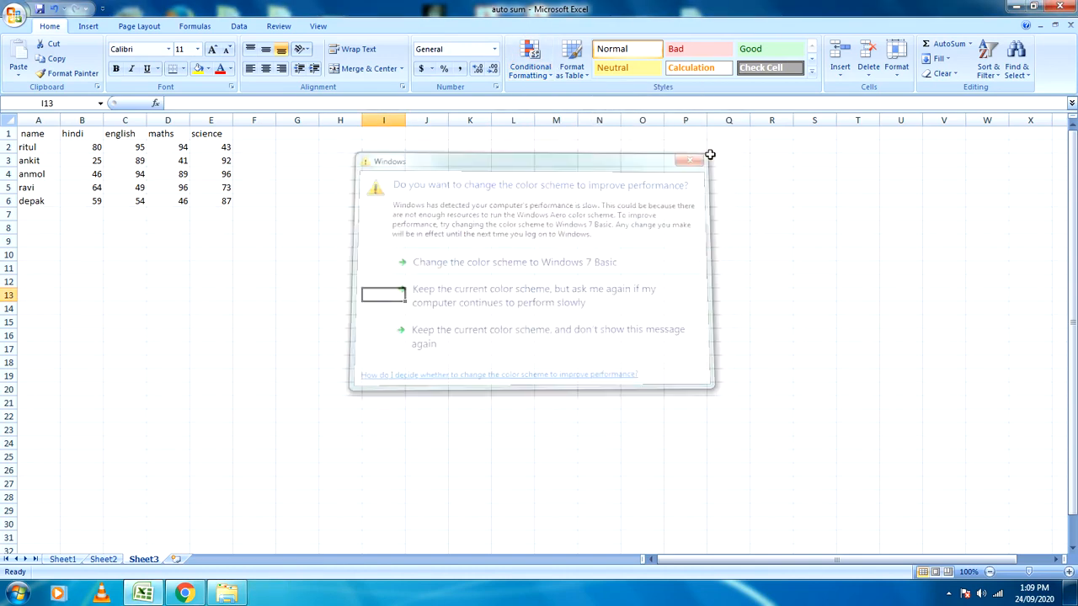
click(530, 67)
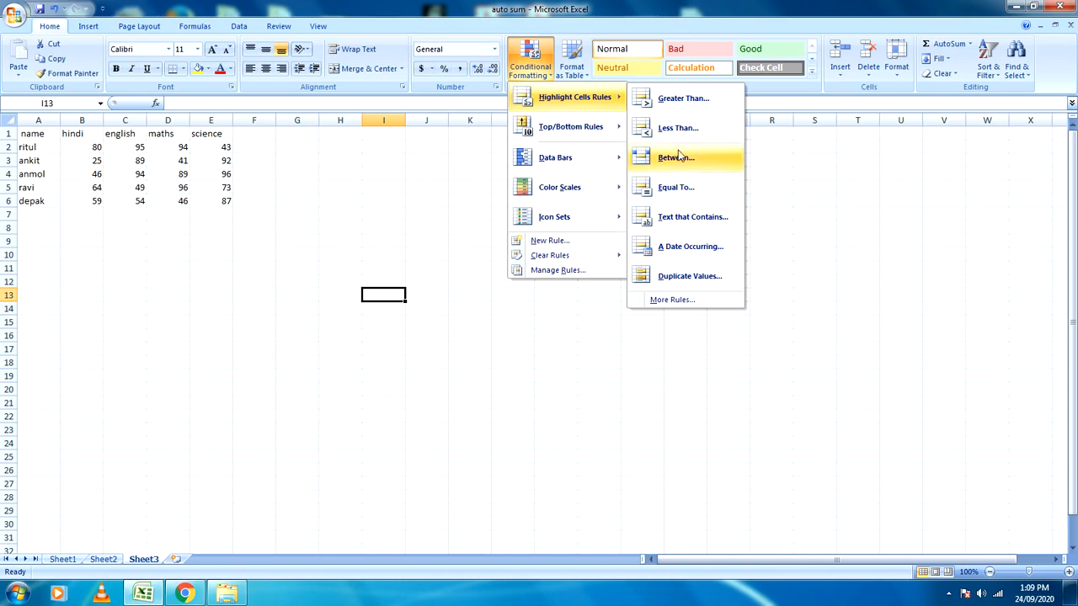
click(685, 103)
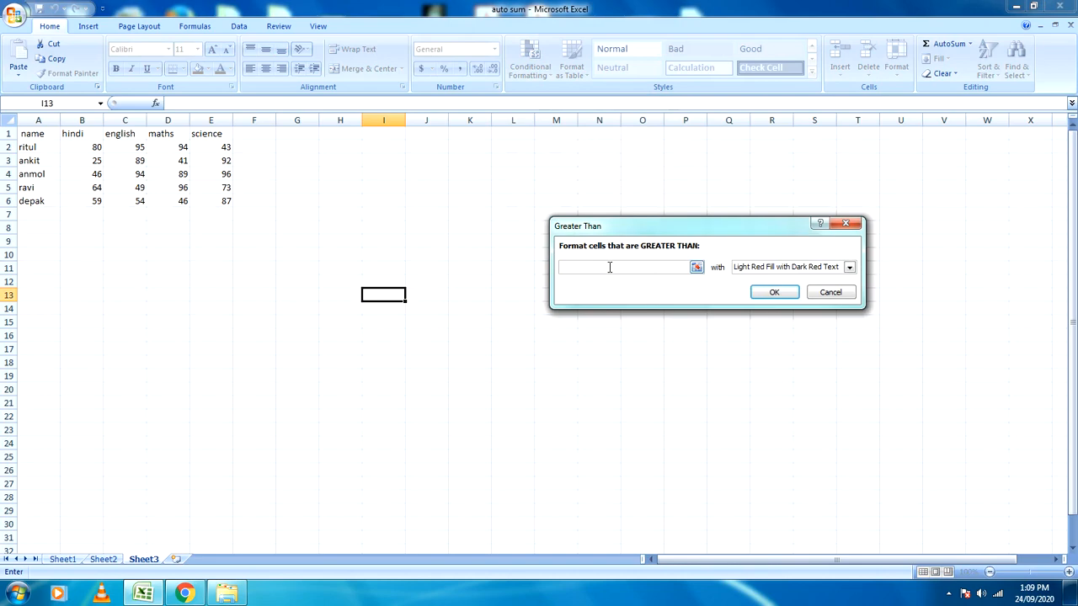
click(848, 267)
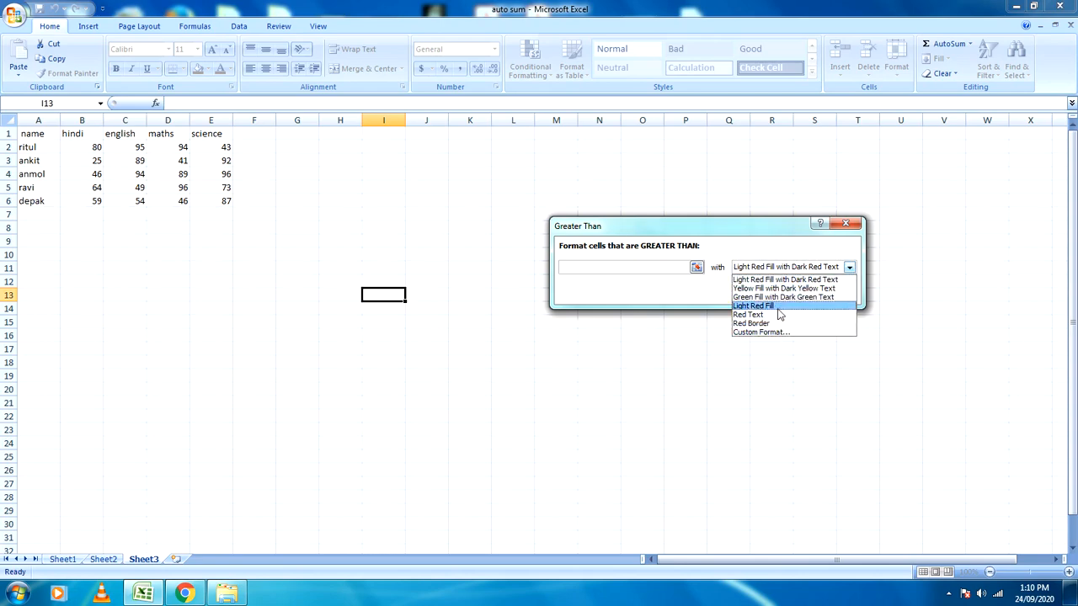
click(845, 227)
click(845, 225)
click(843, 227)
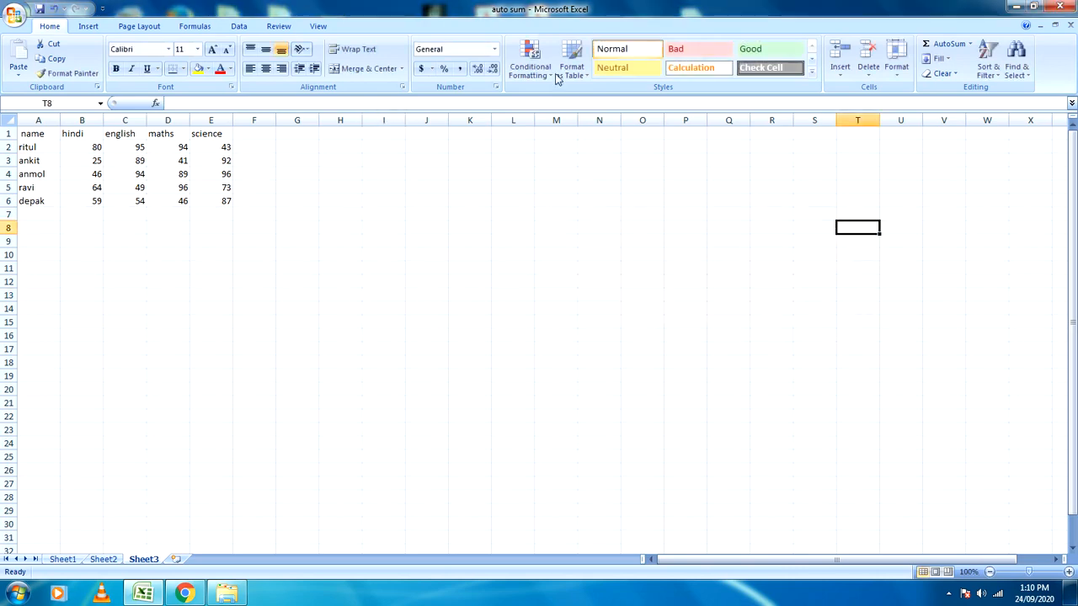
click(532, 73)
mouse_move(591, 135)
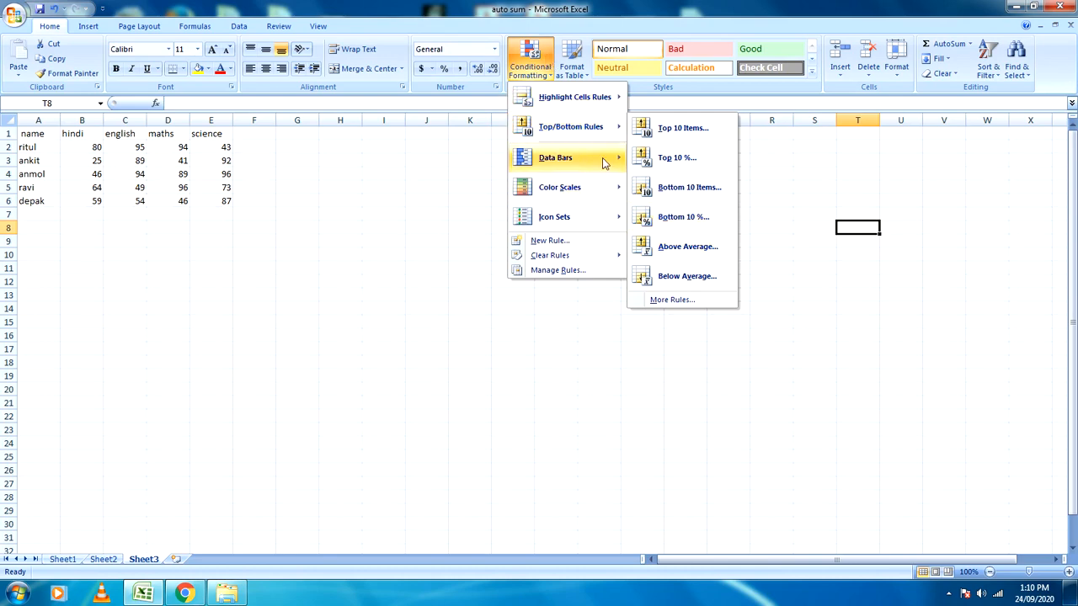
mouse_move(604, 162)
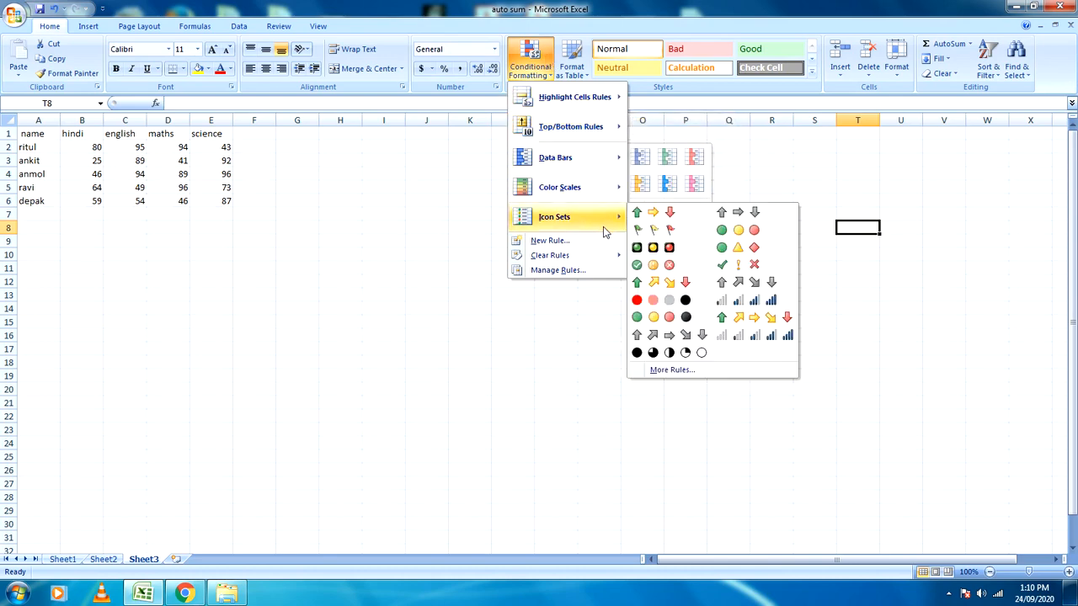
mouse_move(579, 128)
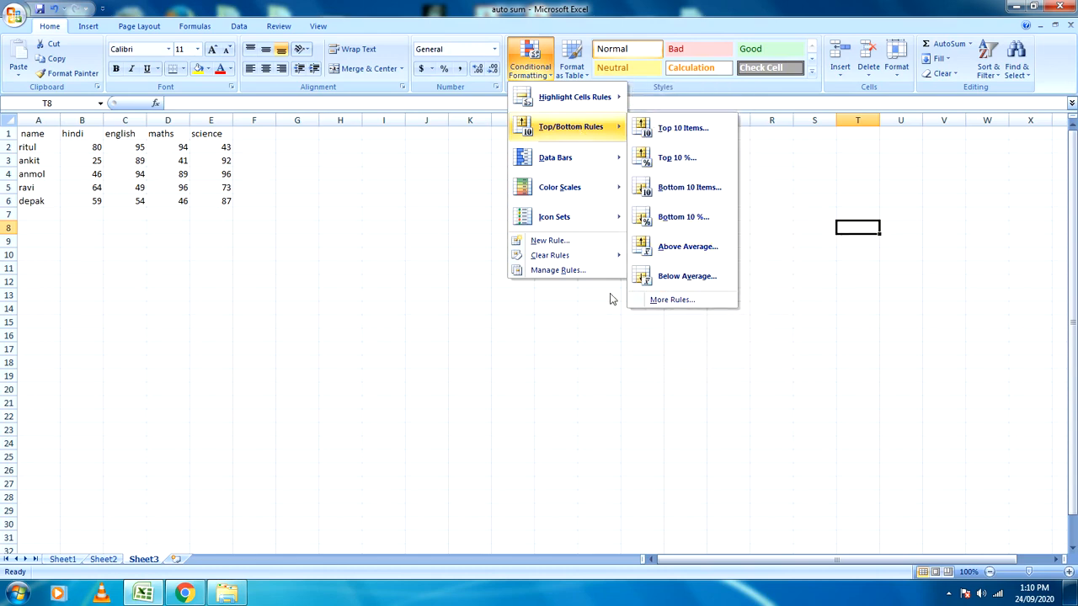
click(550, 335)
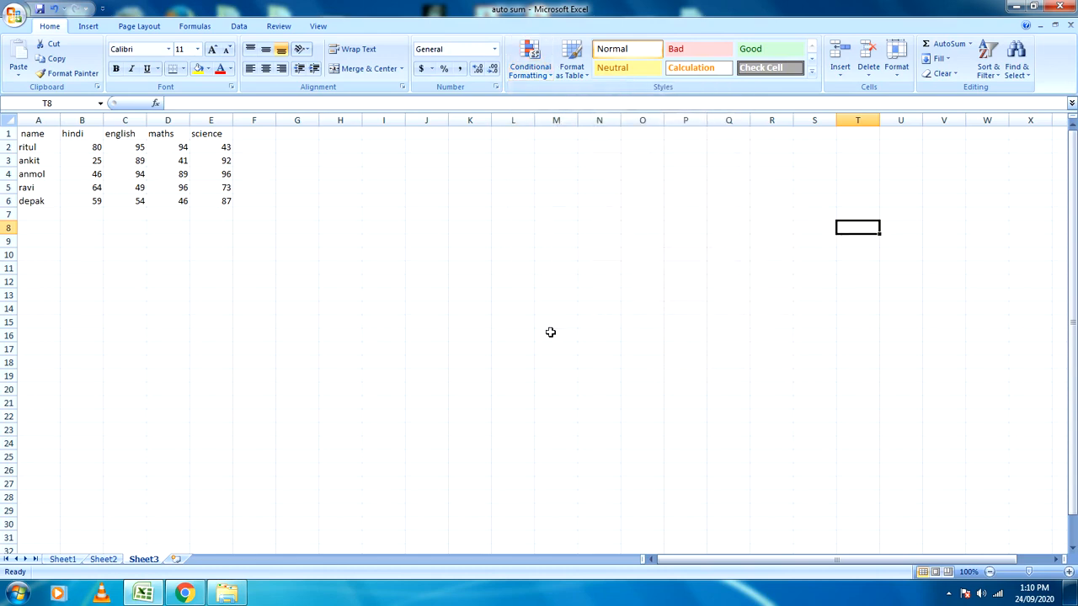
click(548, 322)
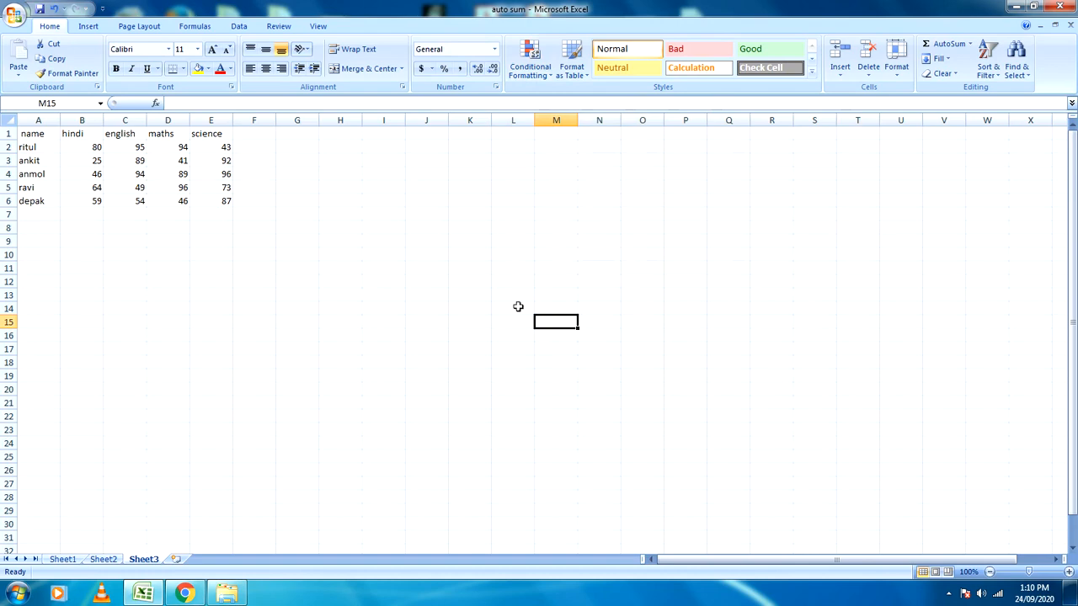
click(517, 307)
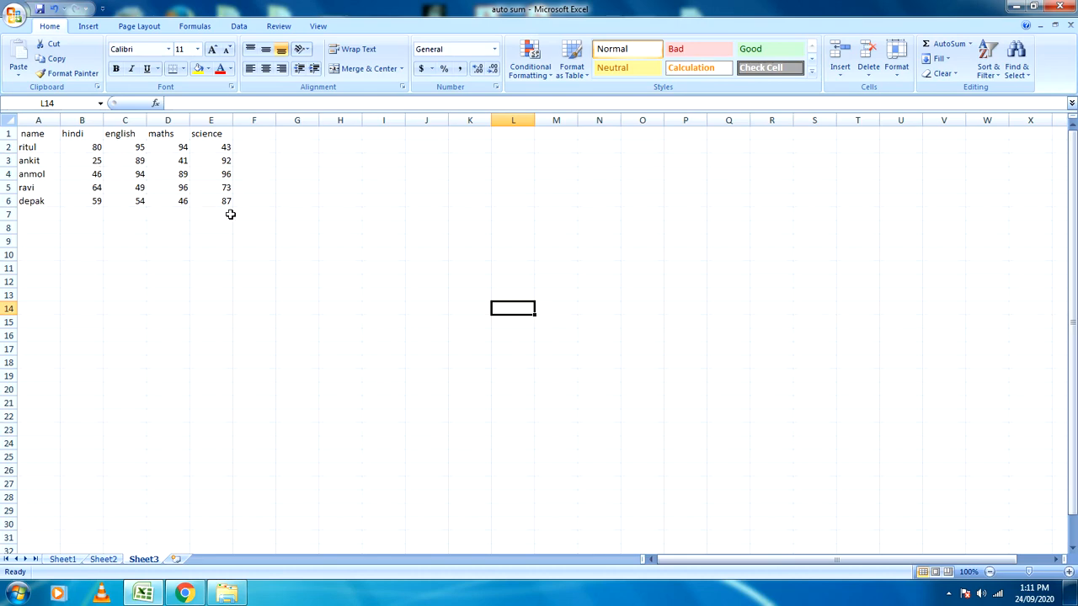
Start a Greater Than highlight rule for cells A1:F7 with a threshold of 50
drag(232, 210, 38, 133)
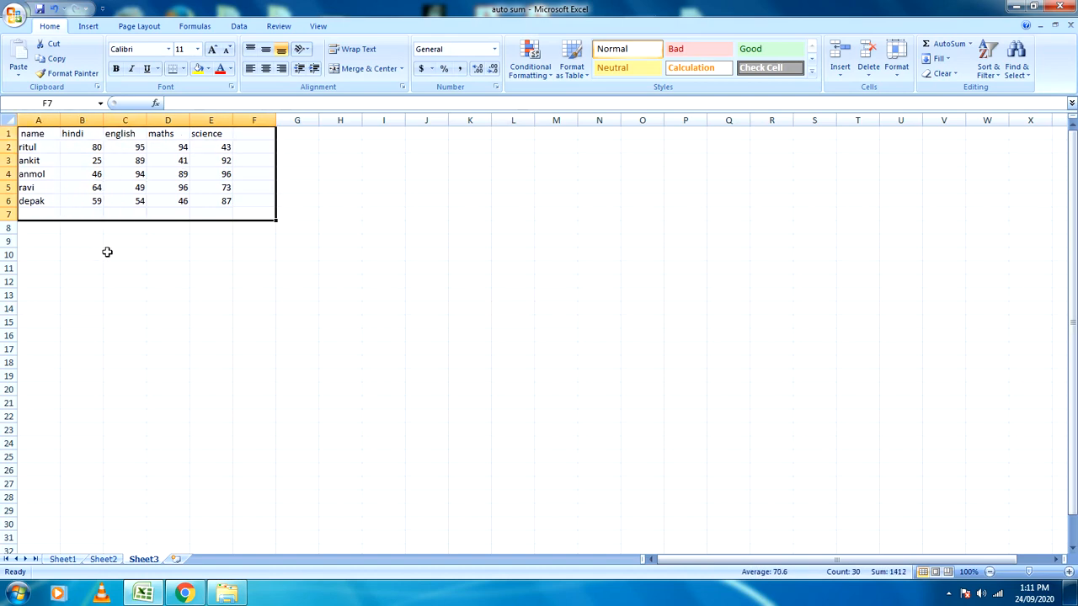
click(532, 69)
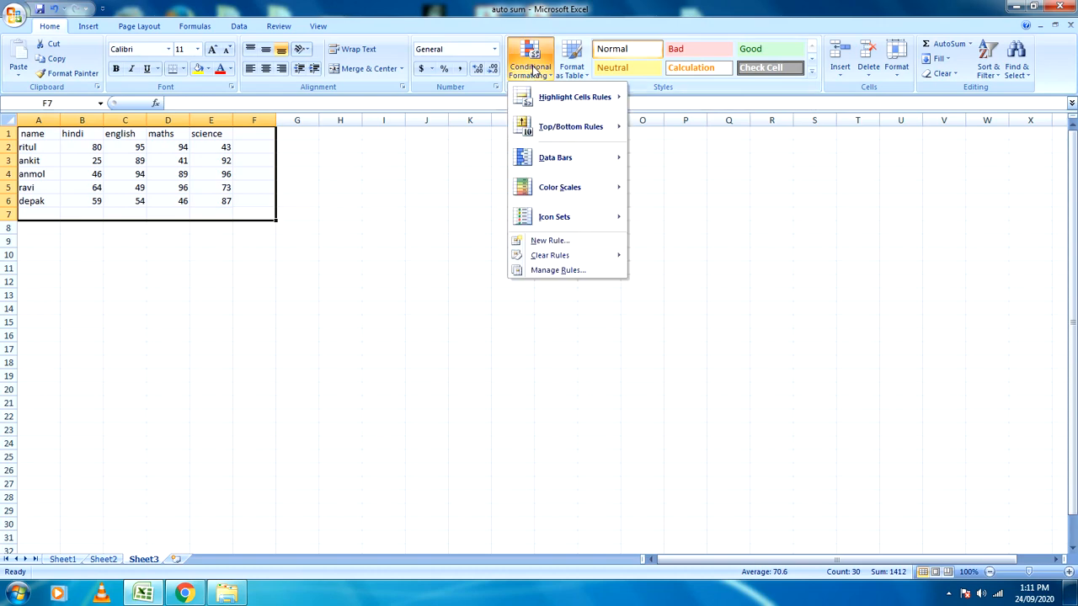
mouse_move(546, 108)
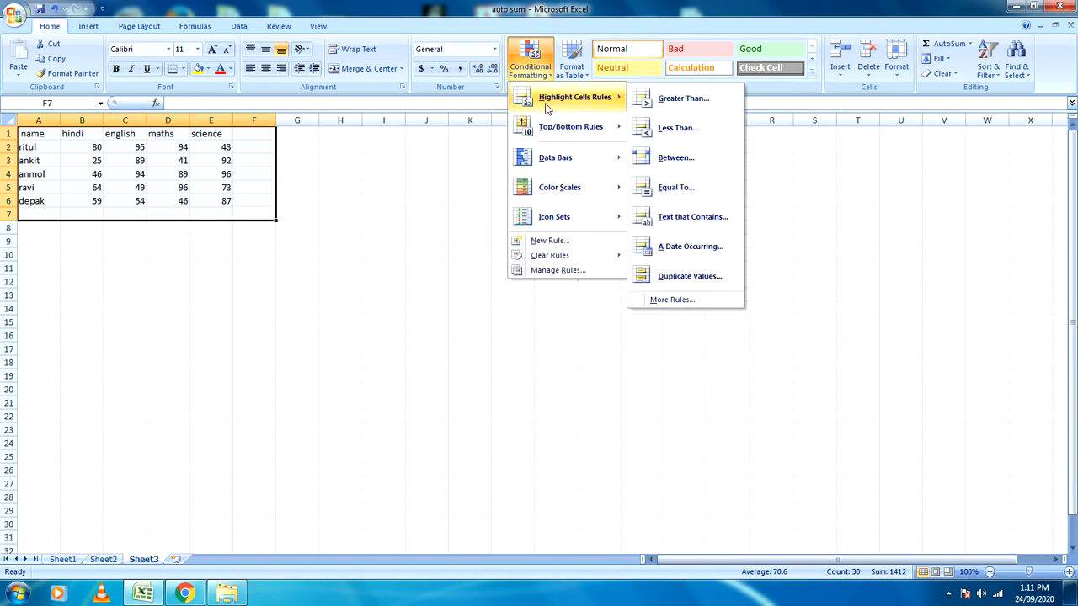
click(682, 99)
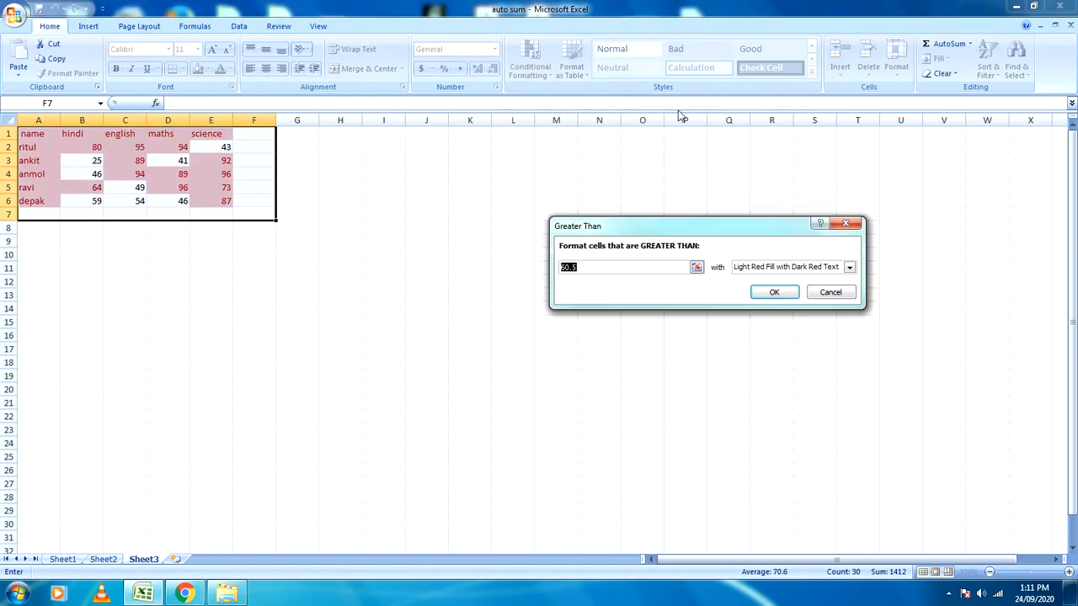
click(609, 266)
key(BackSpace)
key(BackSpace)
key(BackSpace)
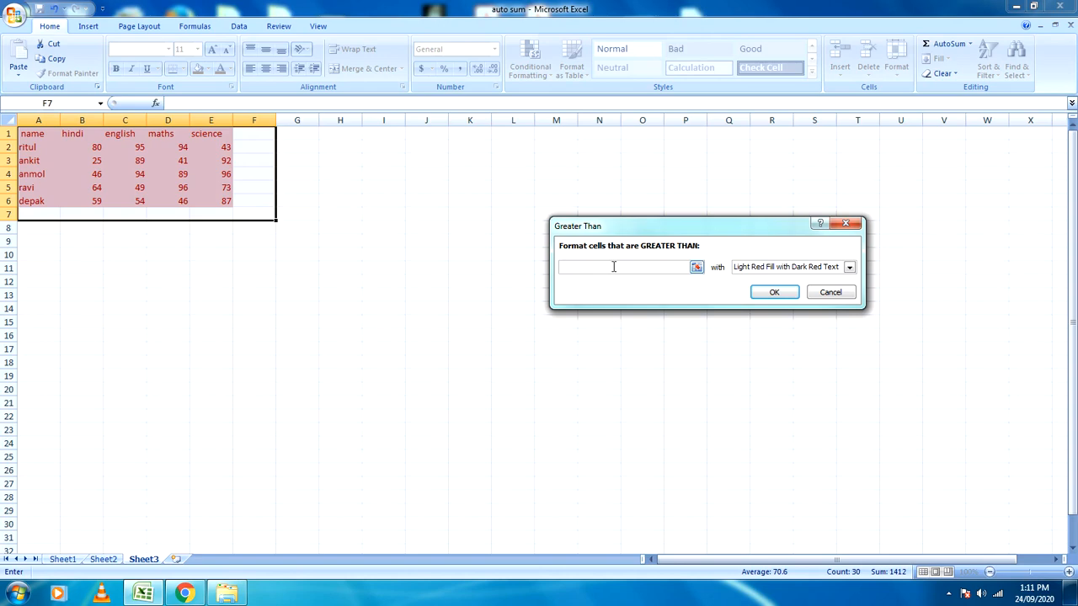
text(50)
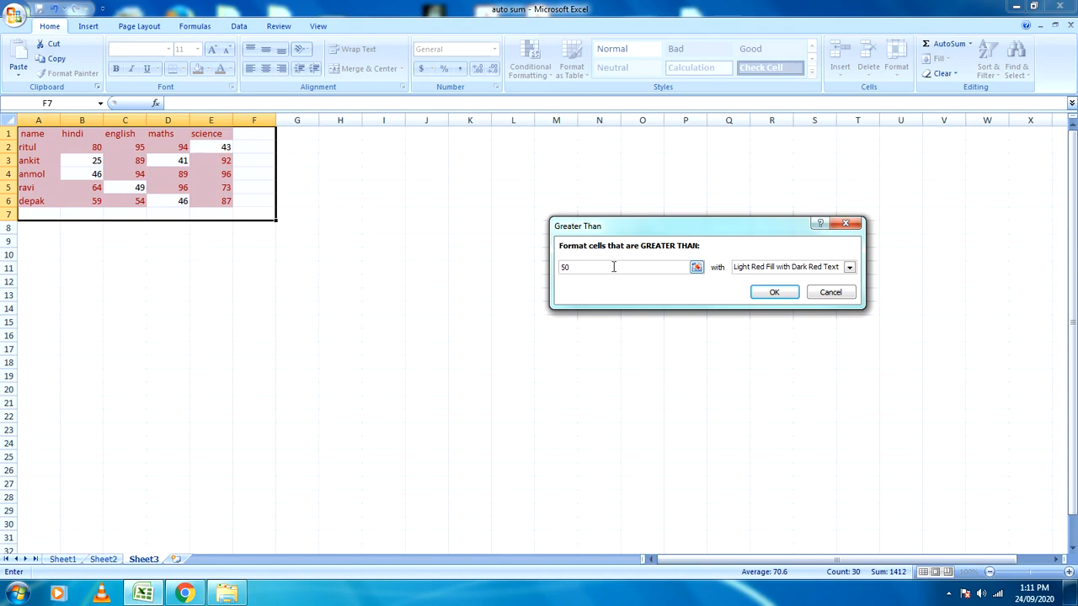
Format the cells greater than 50 with Green Fill with Dark Green Text and apply the rule
click(851, 267)
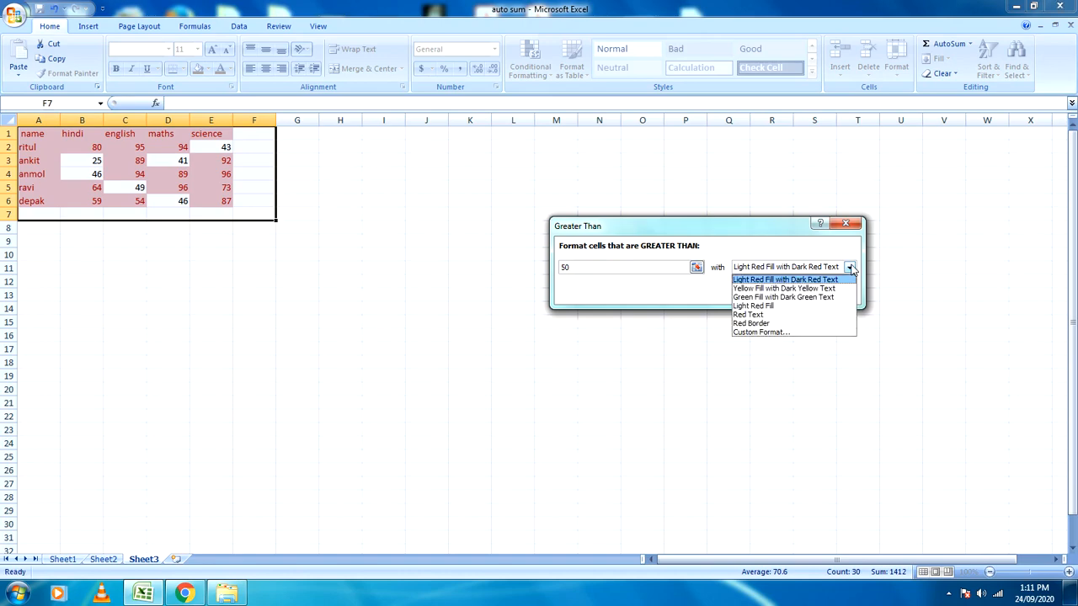
click(769, 297)
click(774, 294)
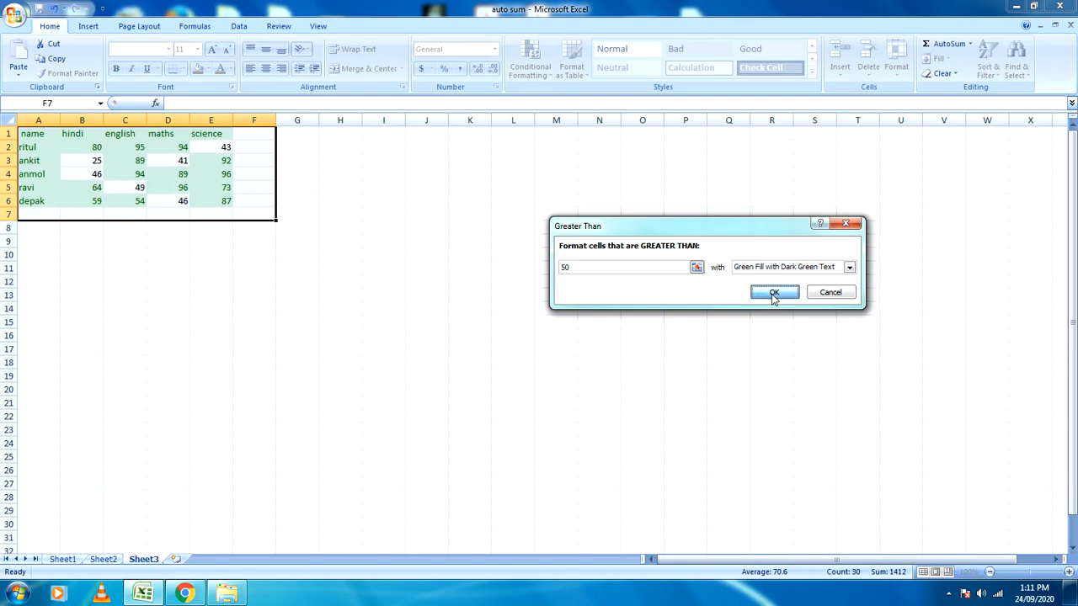
click(96, 310)
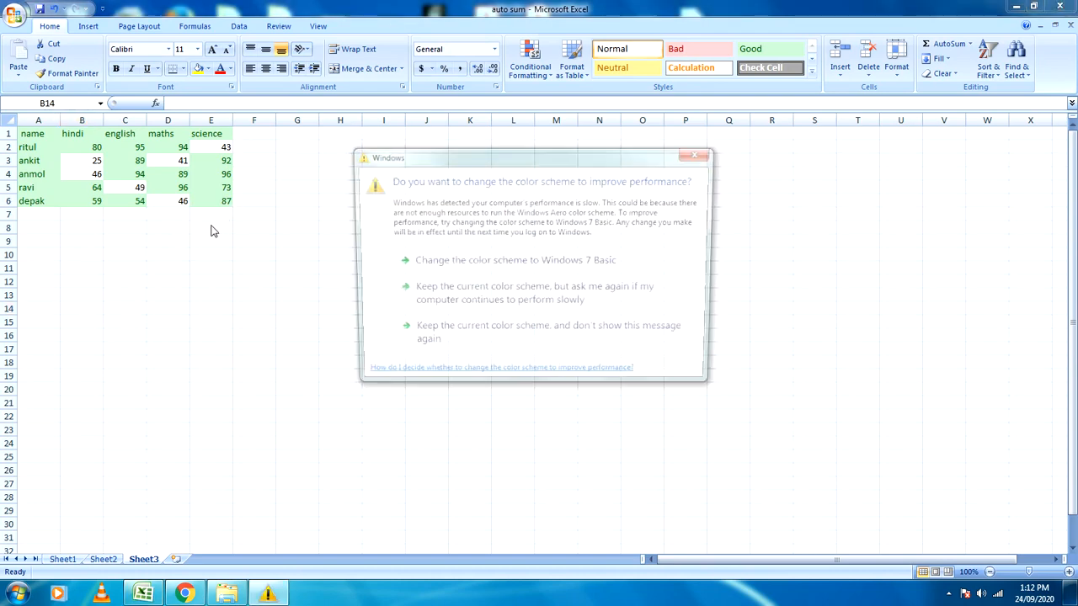
Dismiss the Windows prompt and highlight cells less than 50 in A1:E6 with Light Red Fill with Dark Red Text
click(699, 152)
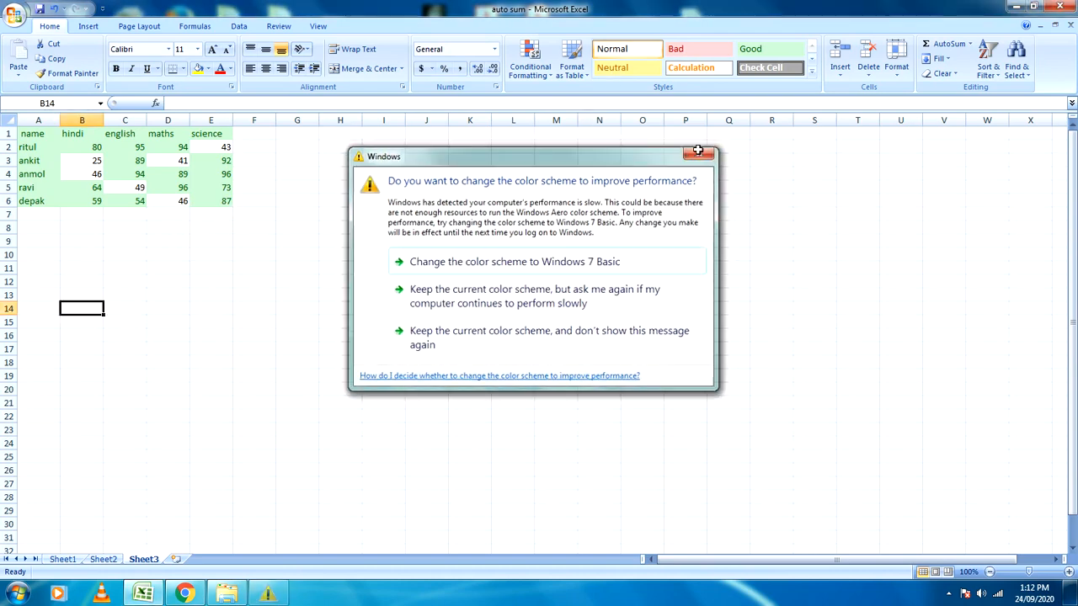
drag(223, 202, 56, 138)
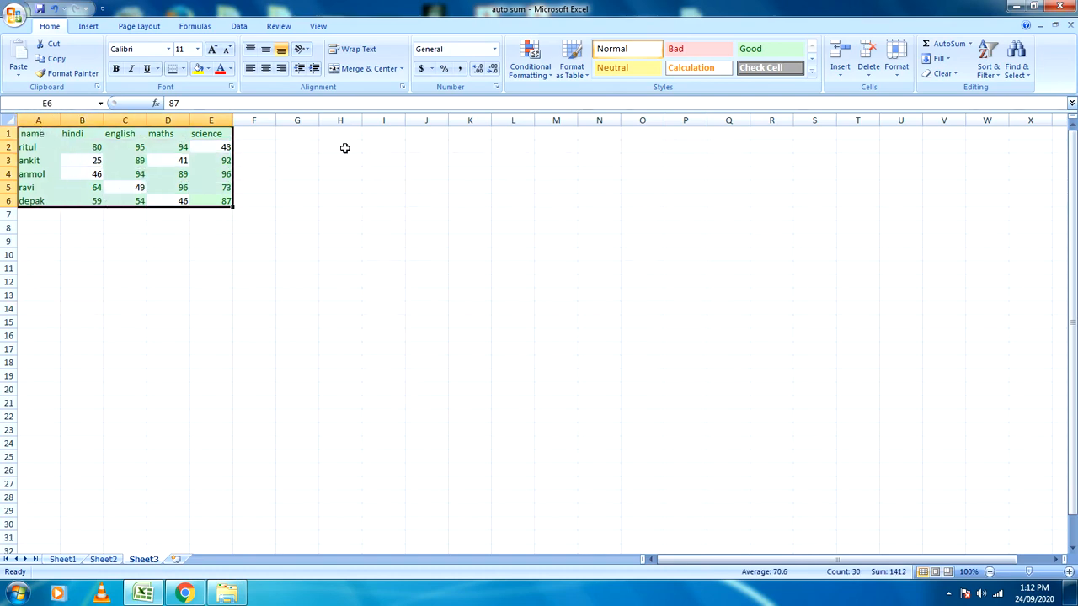
click(529, 60)
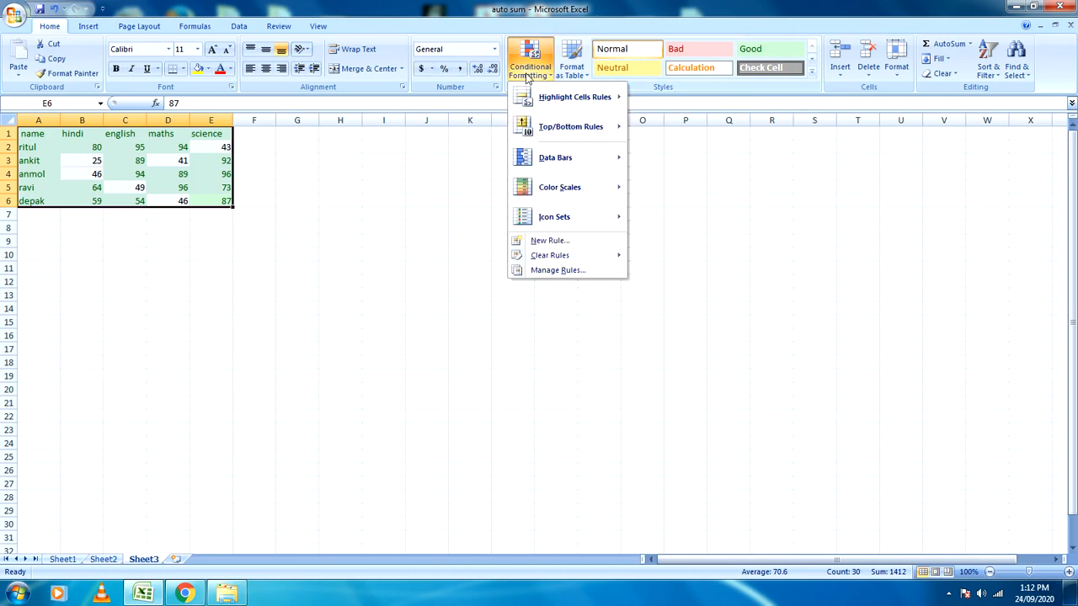
mouse_move(560, 97)
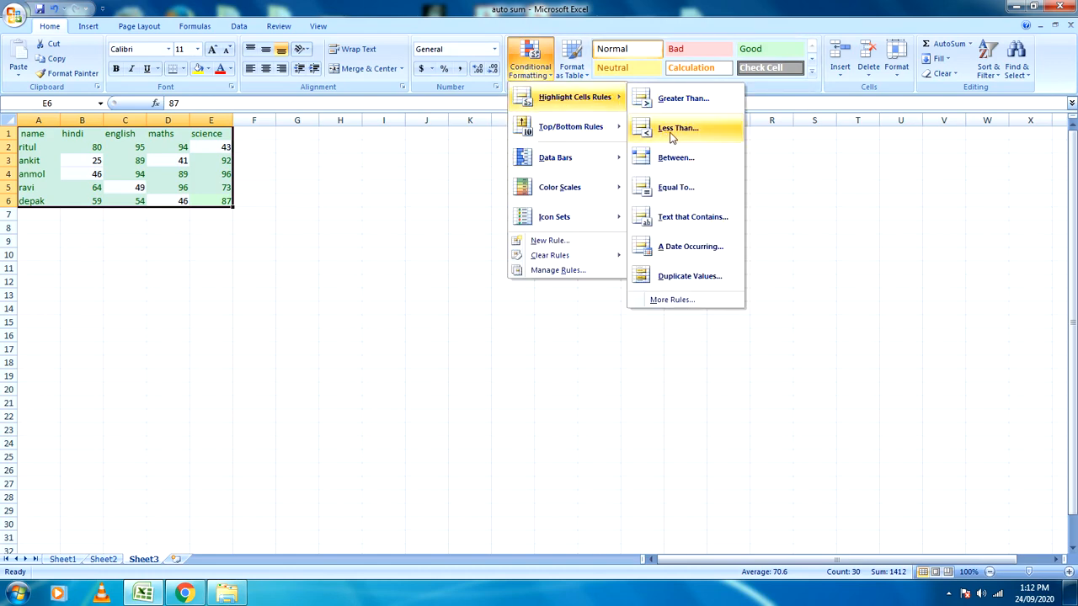
click(674, 129)
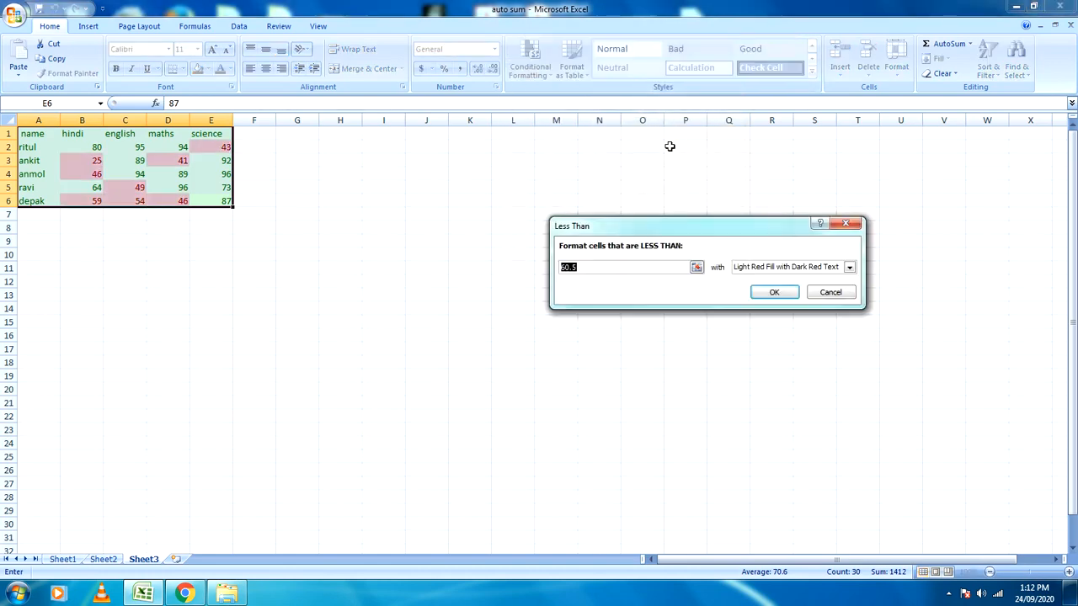
click(621, 270)
key(BackSpace)
key(BackSpace)
key(BackSpace)
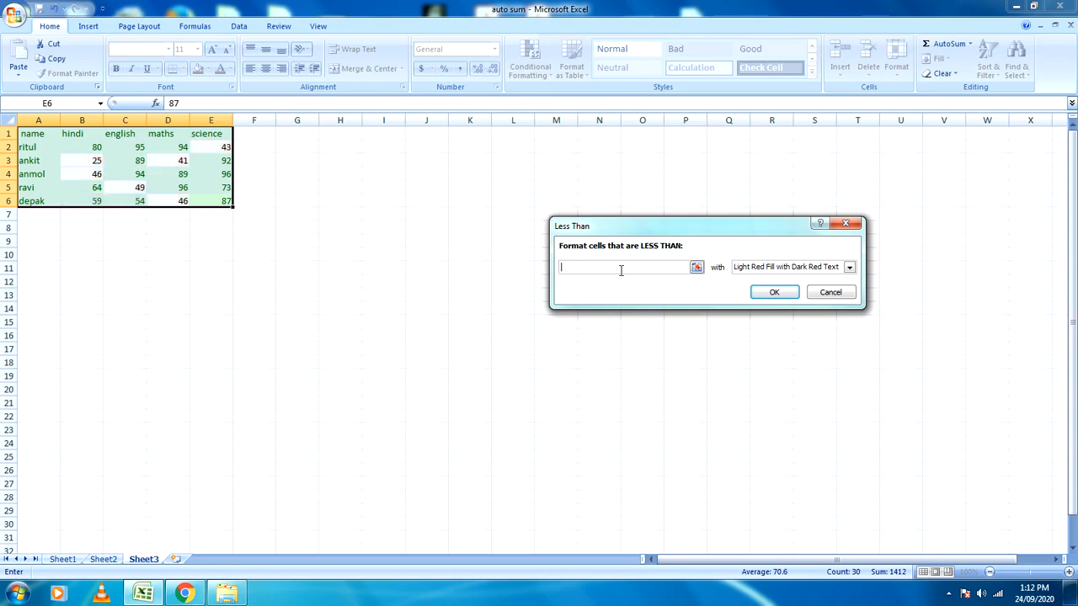
text(50)
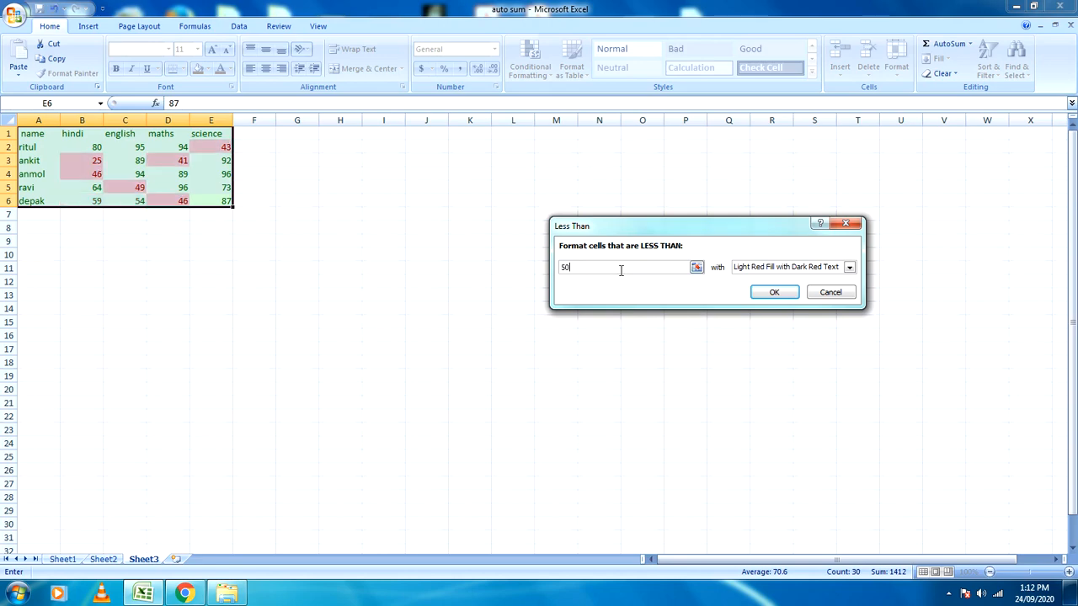
click(775, 293)
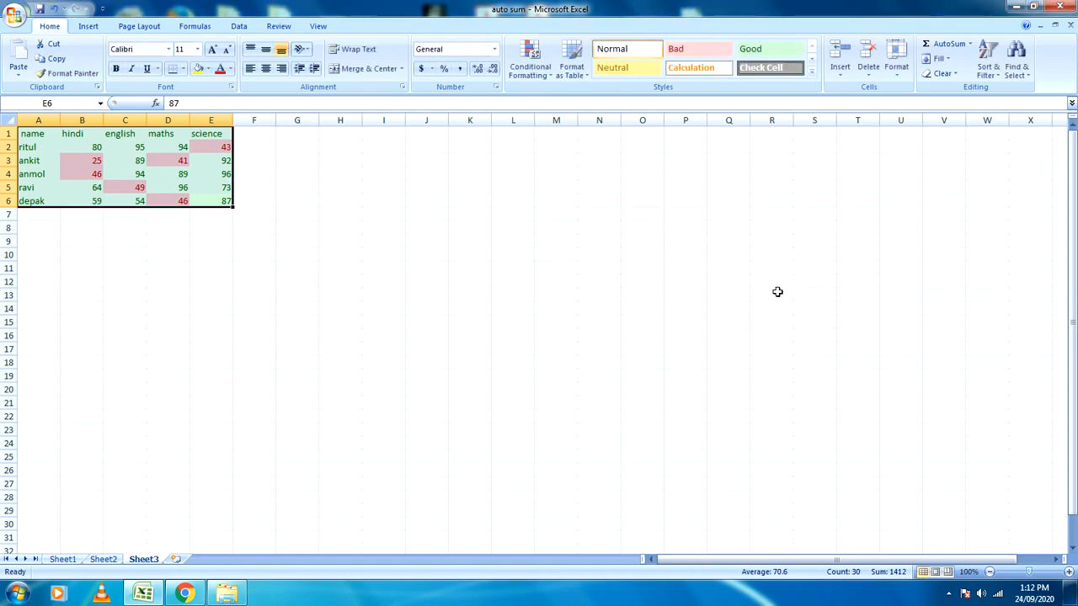
click(129, 333)
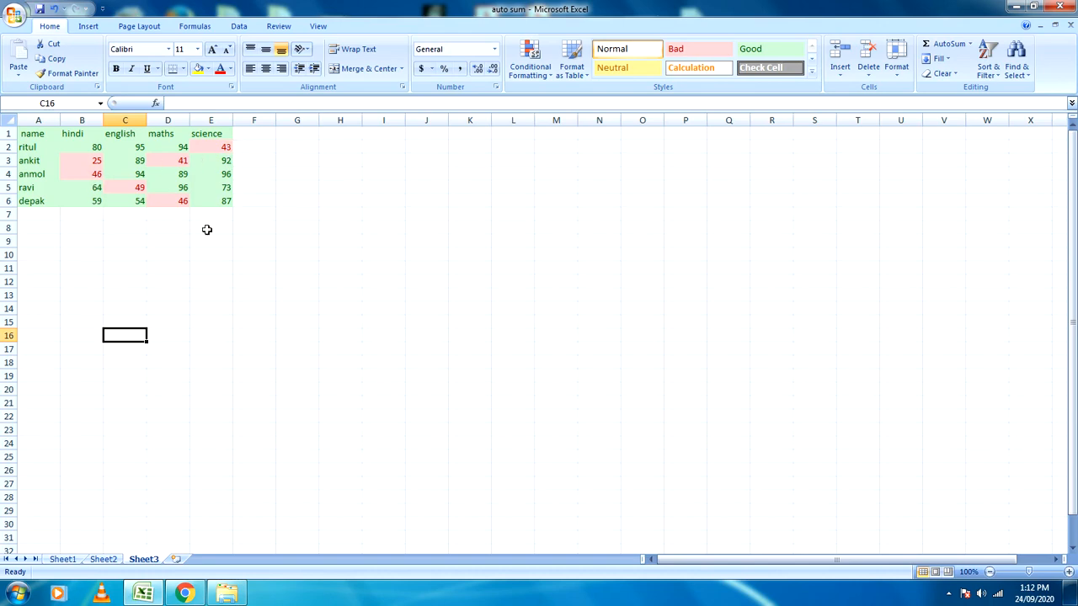
click(539, 70)
mouse_move(572, 98)
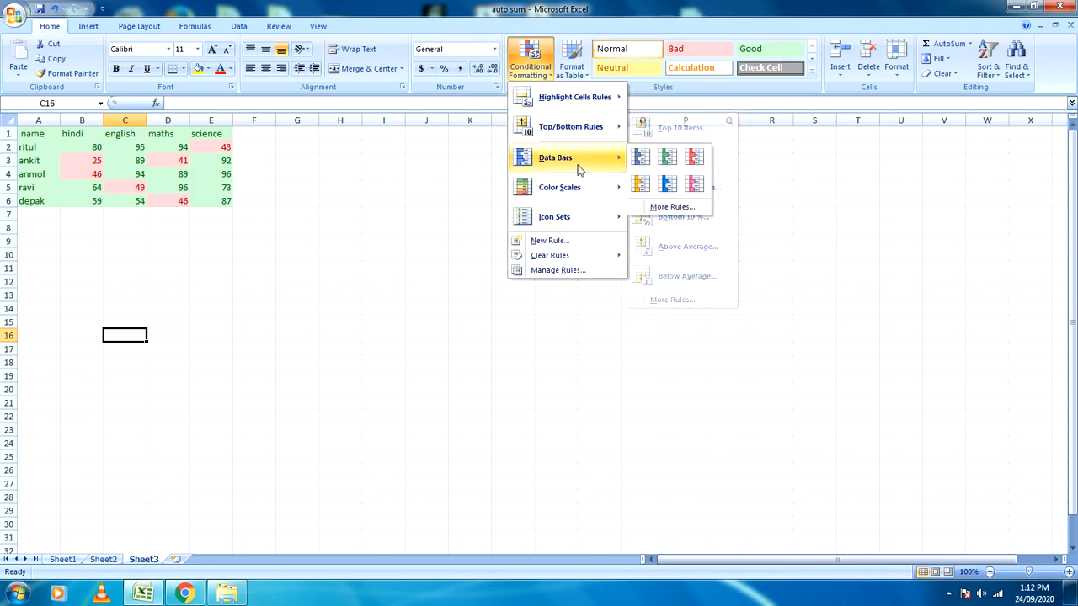
mouse_move(560, 135)
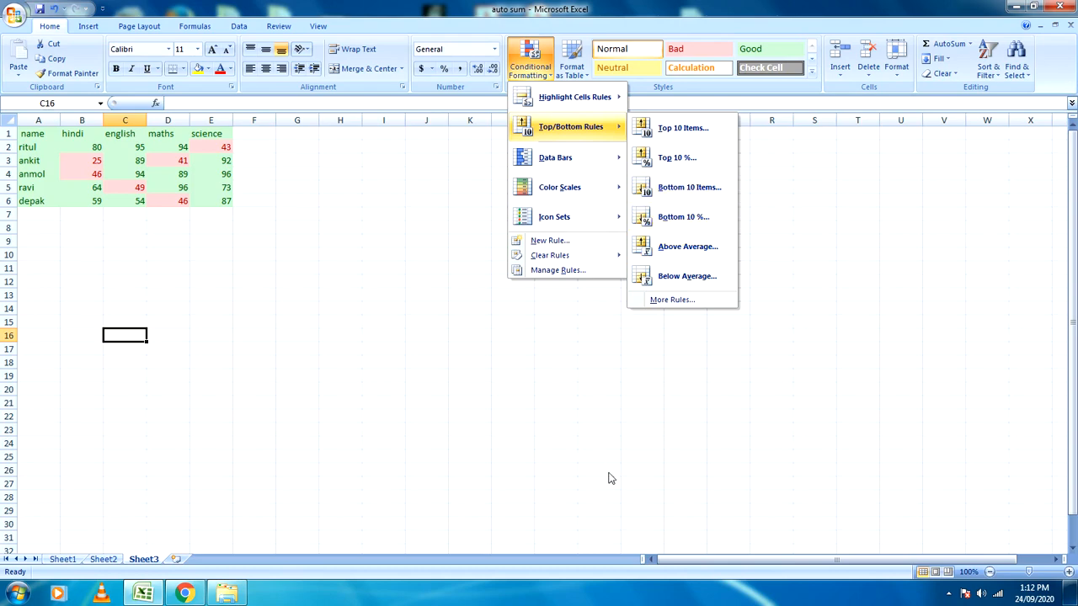
click(432, 372)
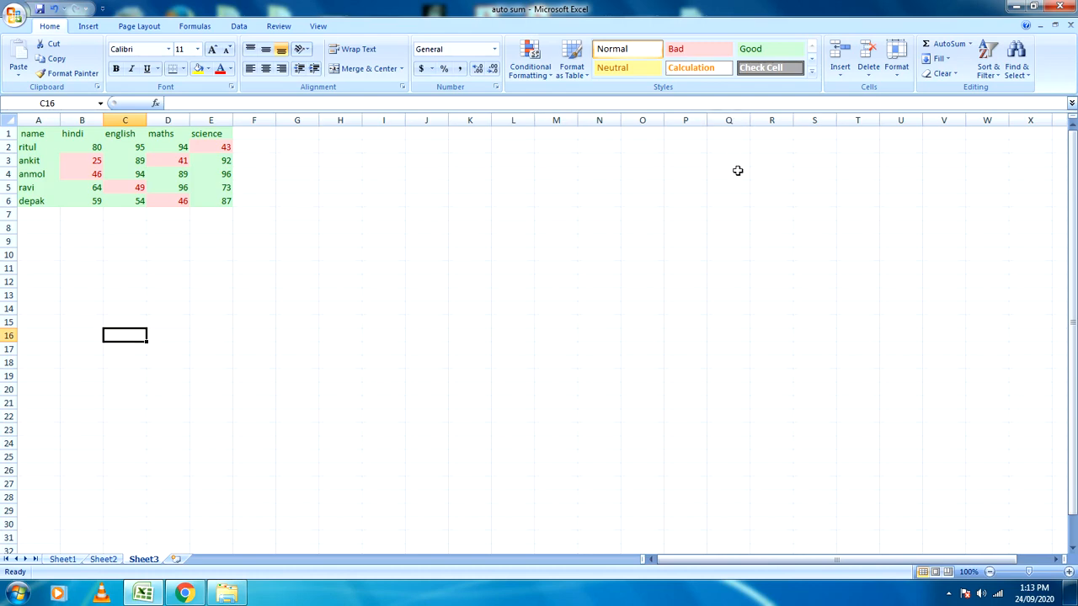
Hide column Q, closing the Windows color scheme prompt without changing the scheme
click(731, 121)
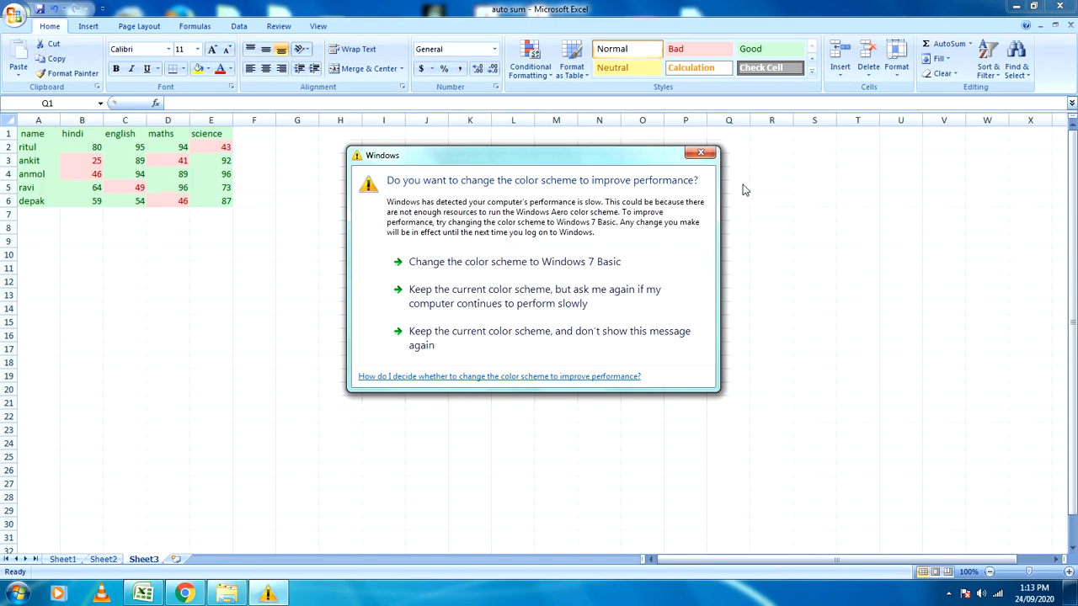
click(700, 152)
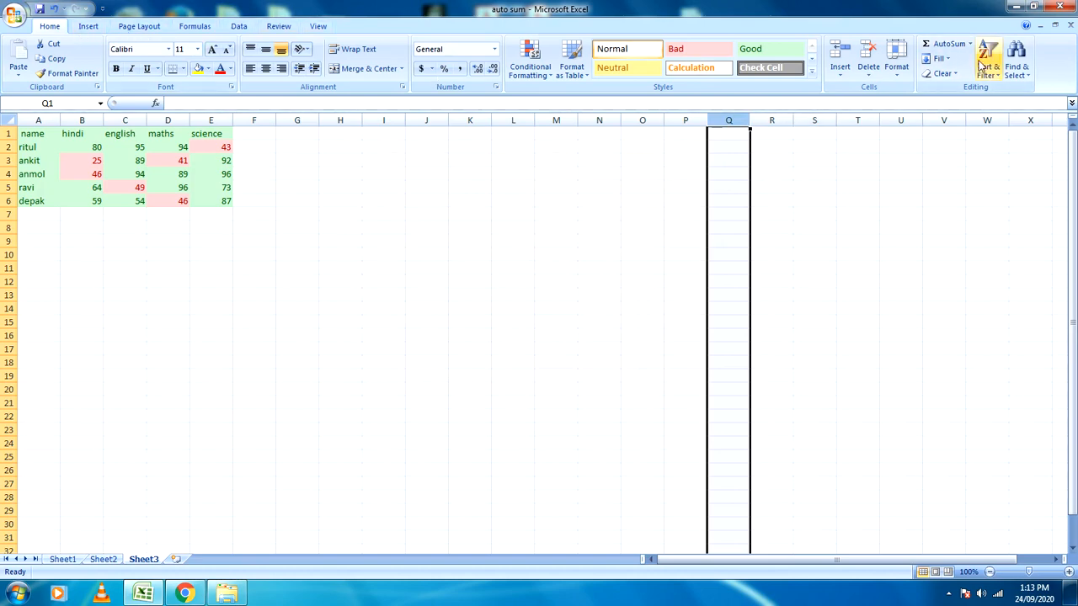
click(899, 81)
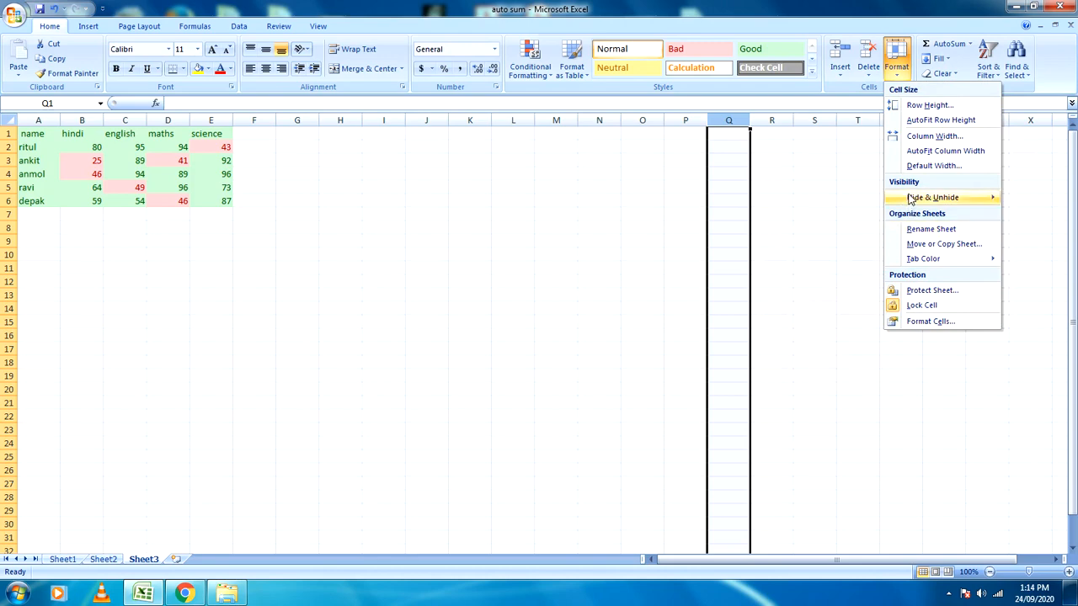
mouse_move(908, 192)
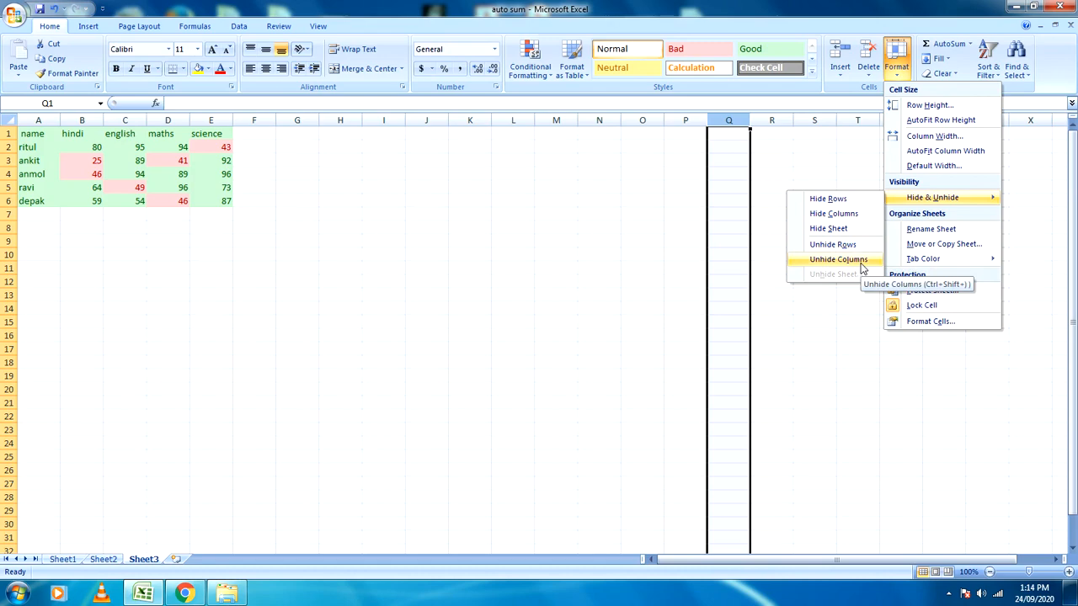
click(853, 220)
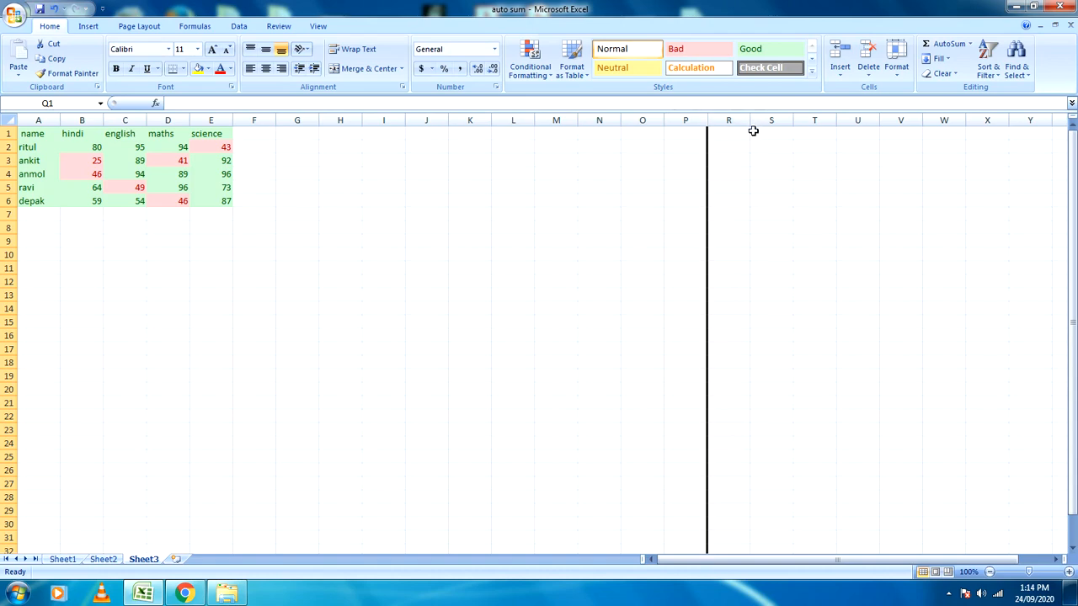
Hide row 14 and close the Windows color scheme prompt without changing the scheme
click(19, 310)
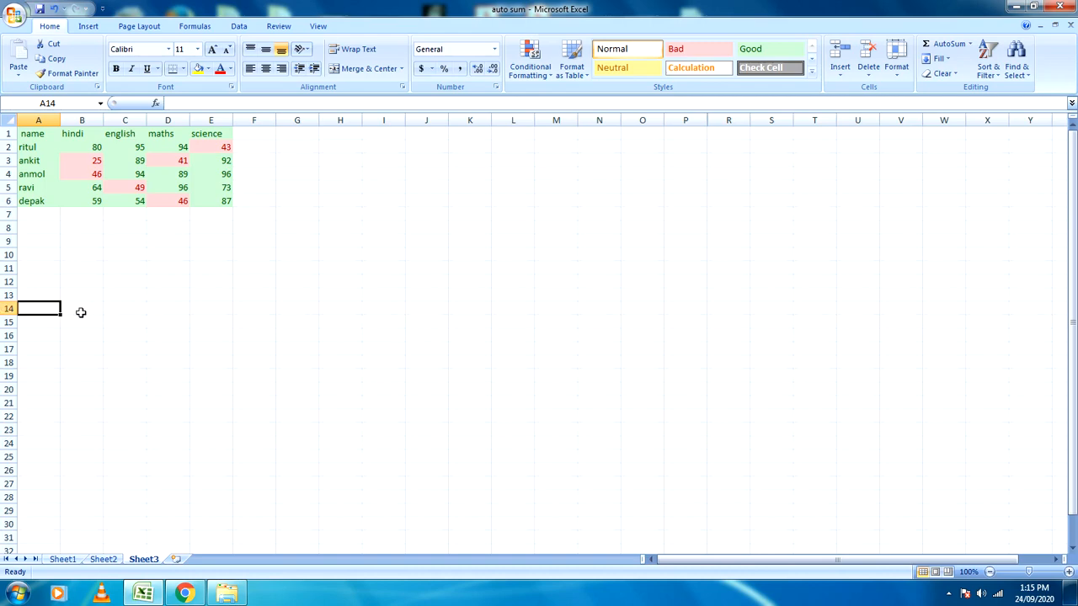
click(8, 309)
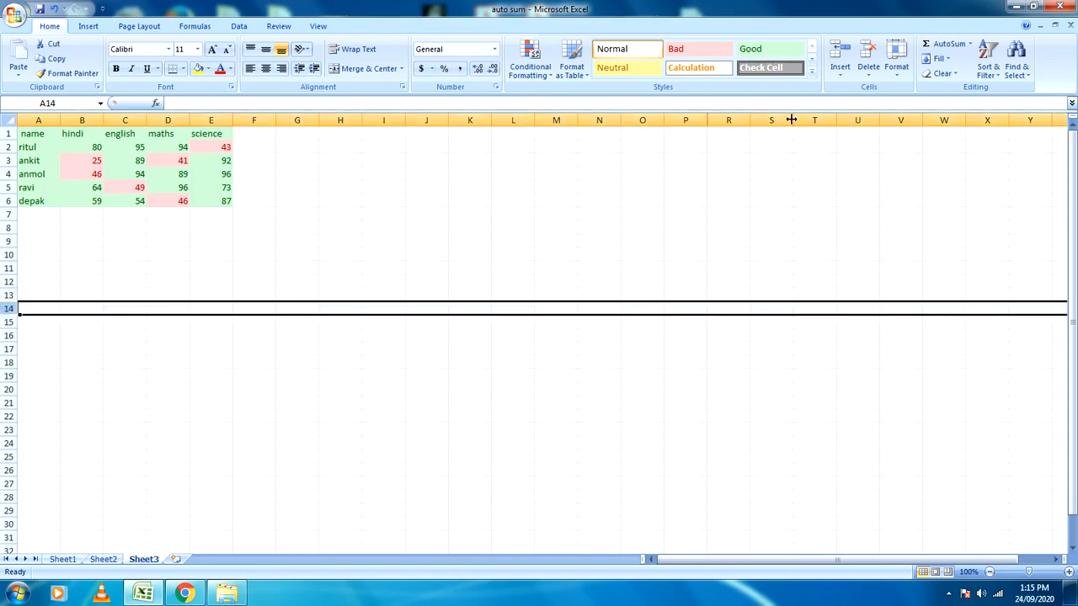
click(898, 67)
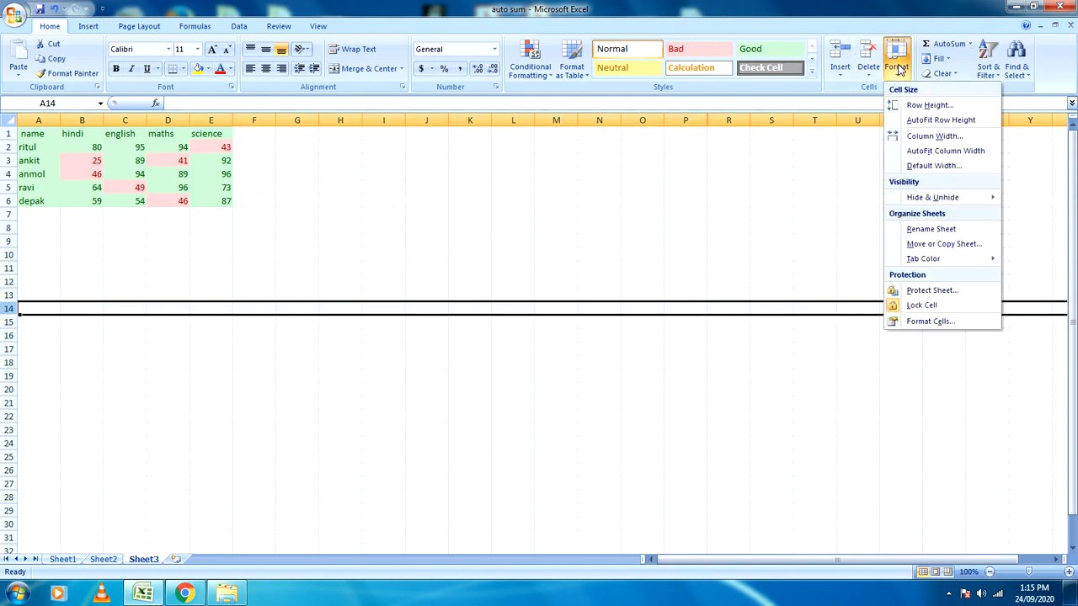
mouse_move(920, 202)
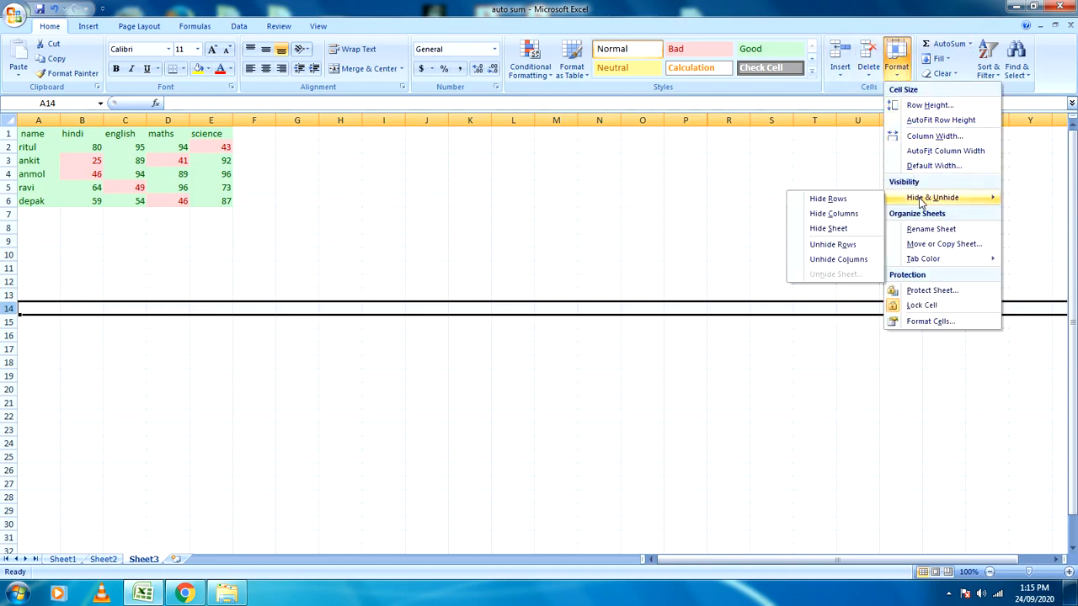
click(846, 200)
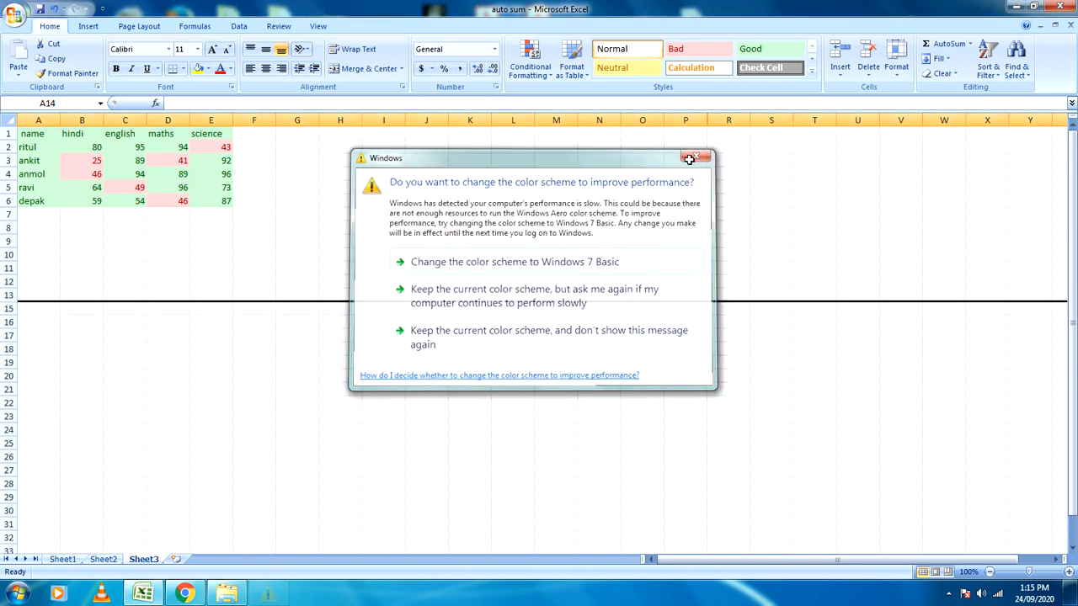
click(696, 157)
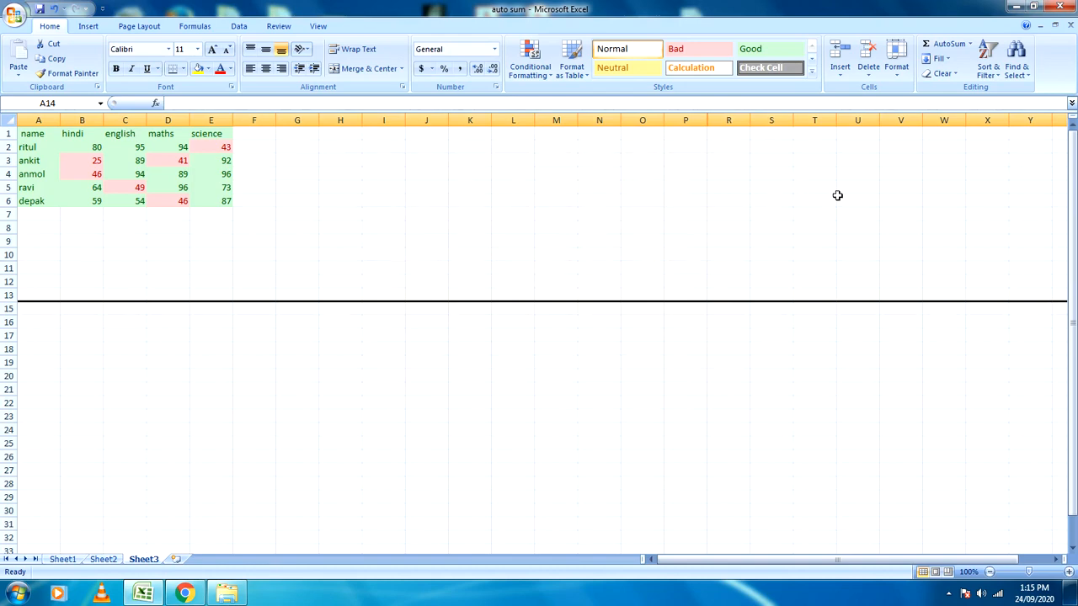
Unhide row 14 between rows 13 and 15, and deselect it by selecting cell C12
click(899, 75)
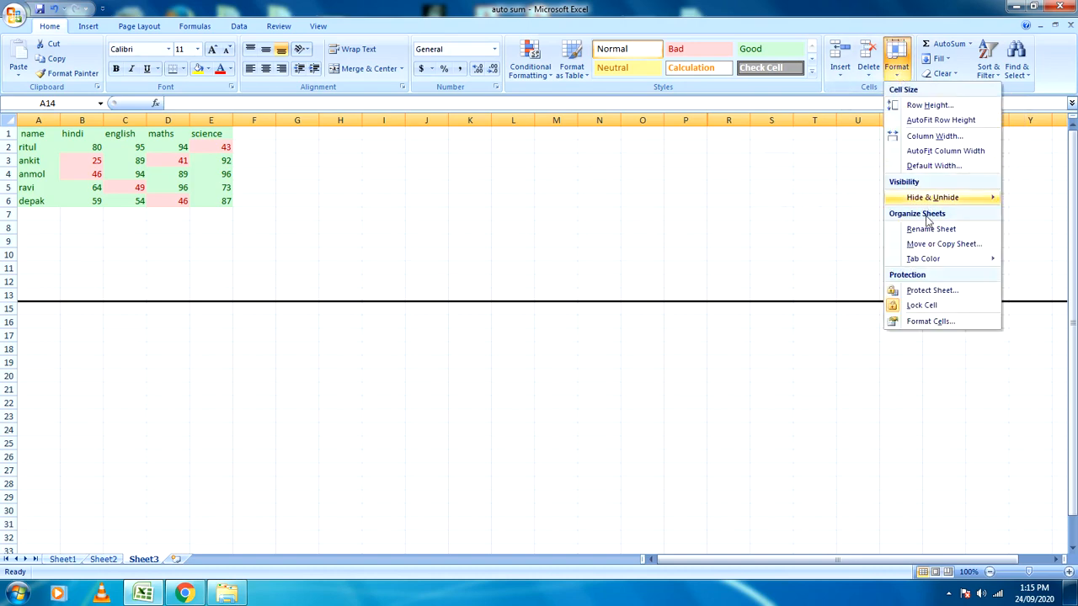
mouse_move(932, 202)
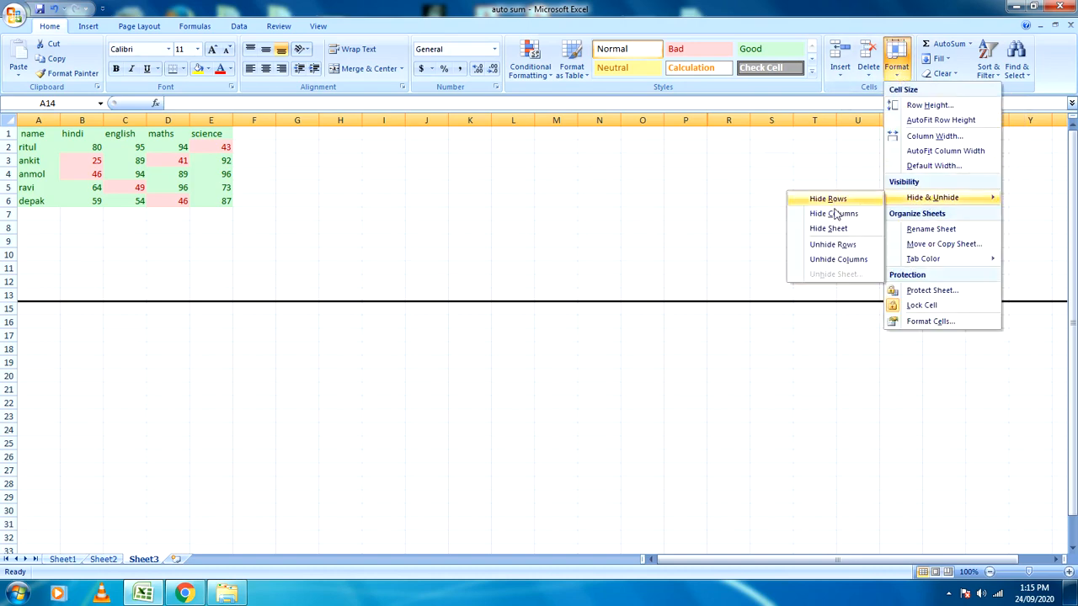
click(833, 245)
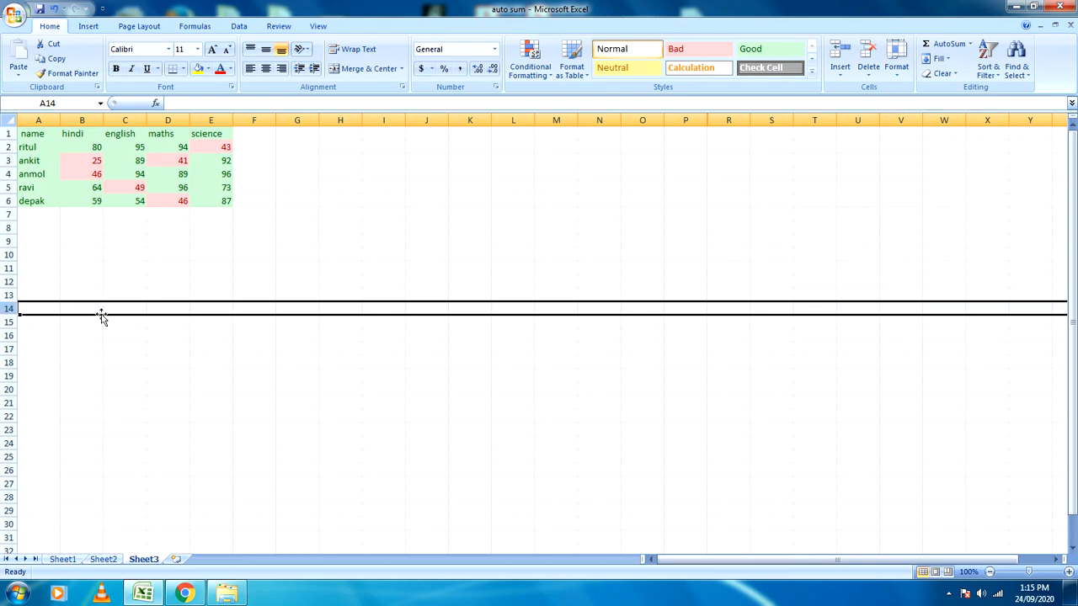
click(105, 282)
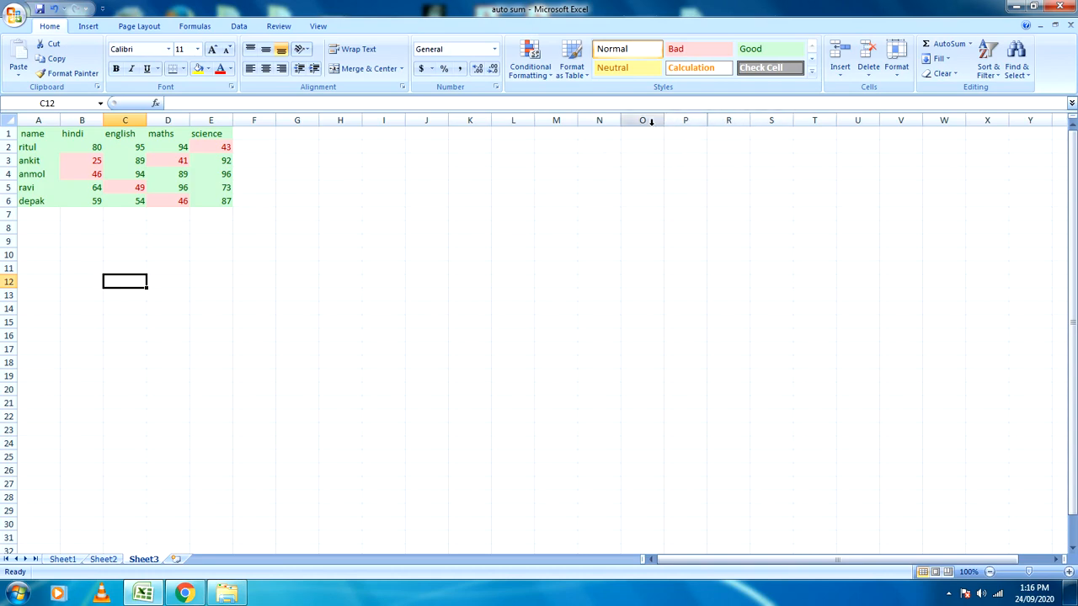
Try to unhide column Q with only the adjacent column P selected
click(702, 121)
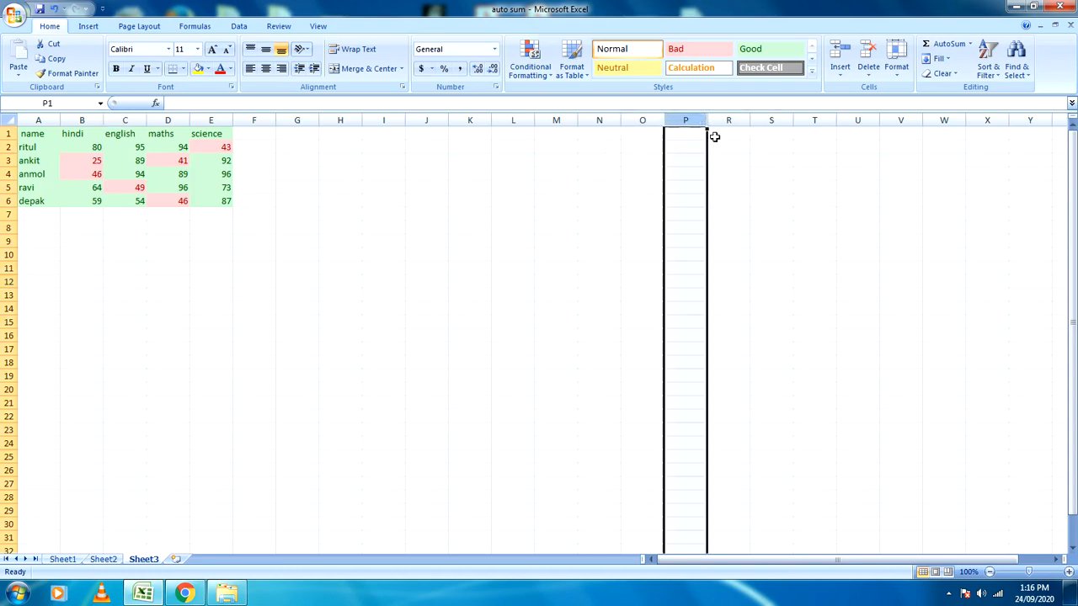
click(896, 67)
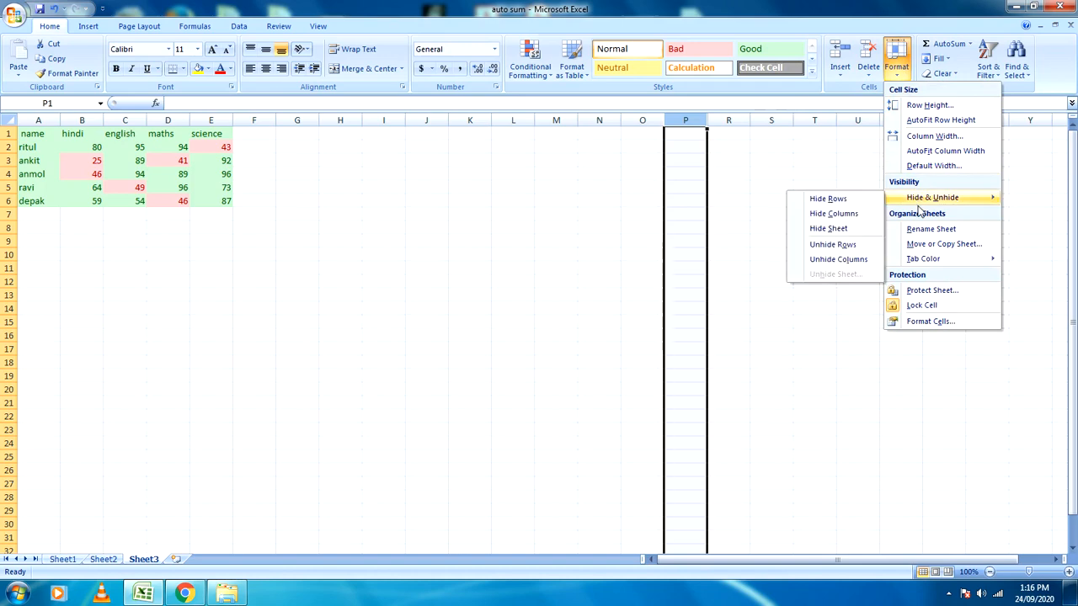
click(845, 261)
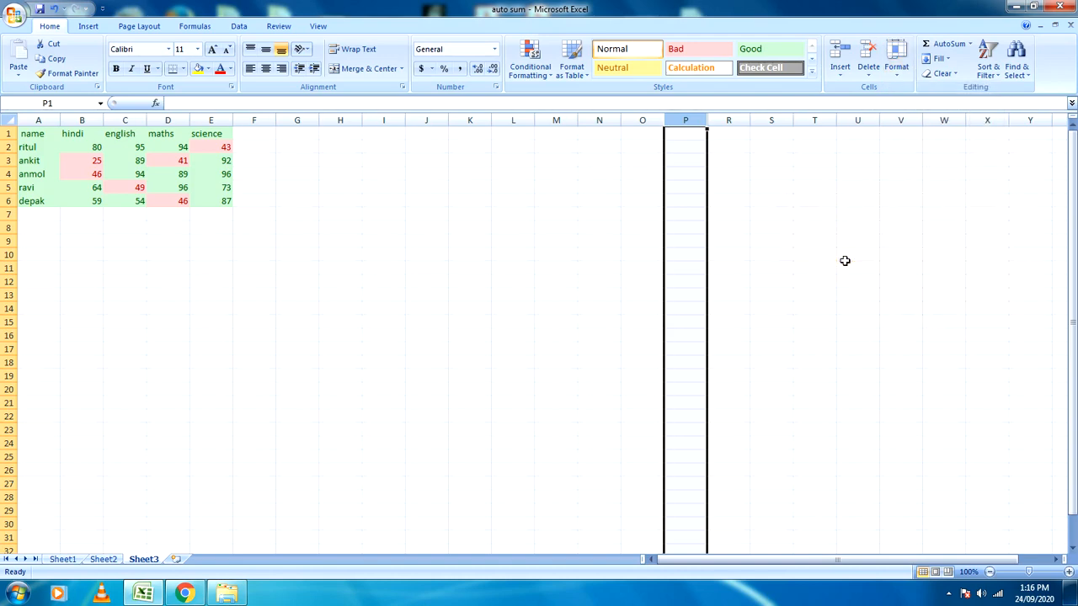
Try to unhide column Q with only cell R1 selected
click(714, 133)
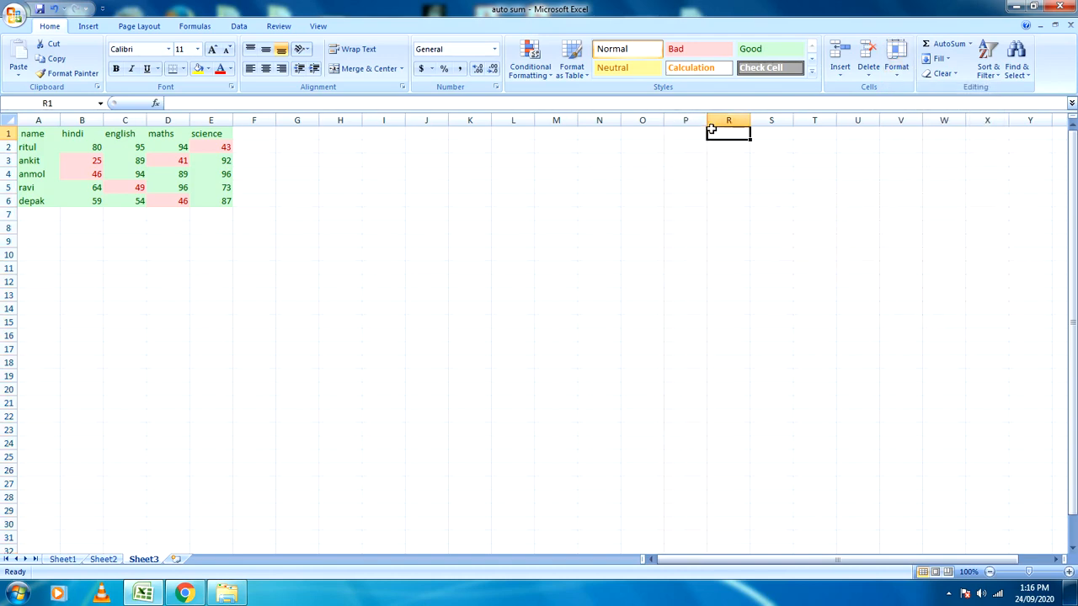
click(897, 69)
mouse_move(921, 202)
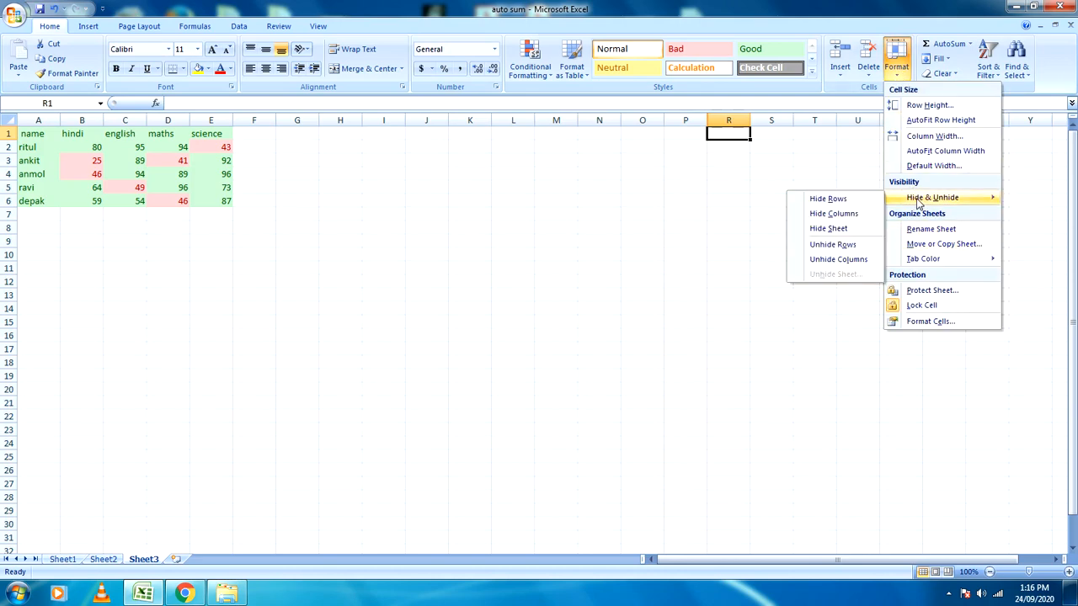
click(842, 261)
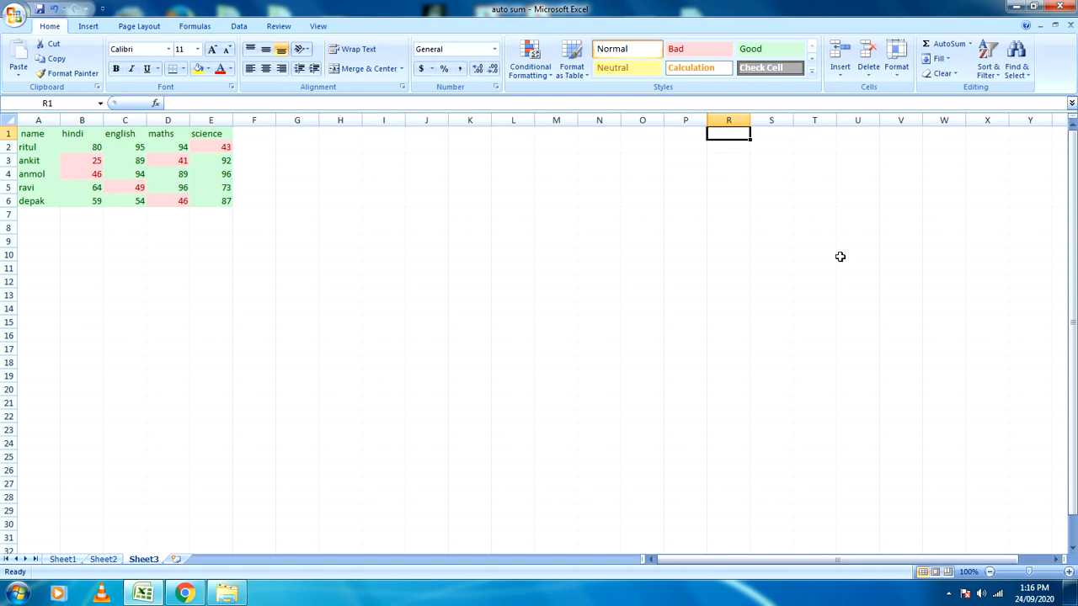
Try to unhide column Q with only the whole of column R selected
click(707, 122)
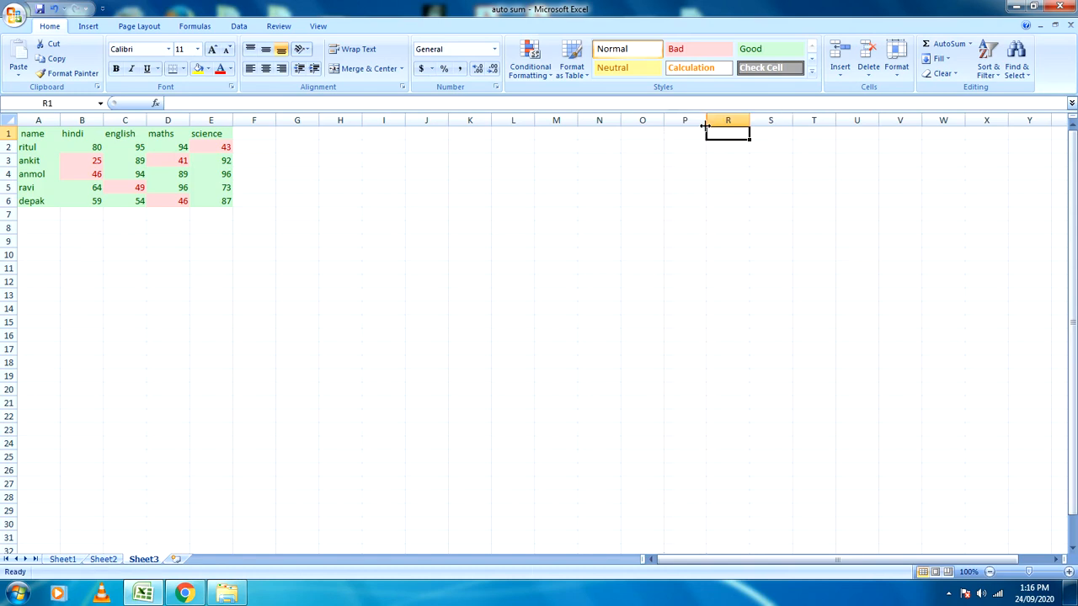
drag(705, 123, 705, 120)
click(717, 120)
click(895, 67)
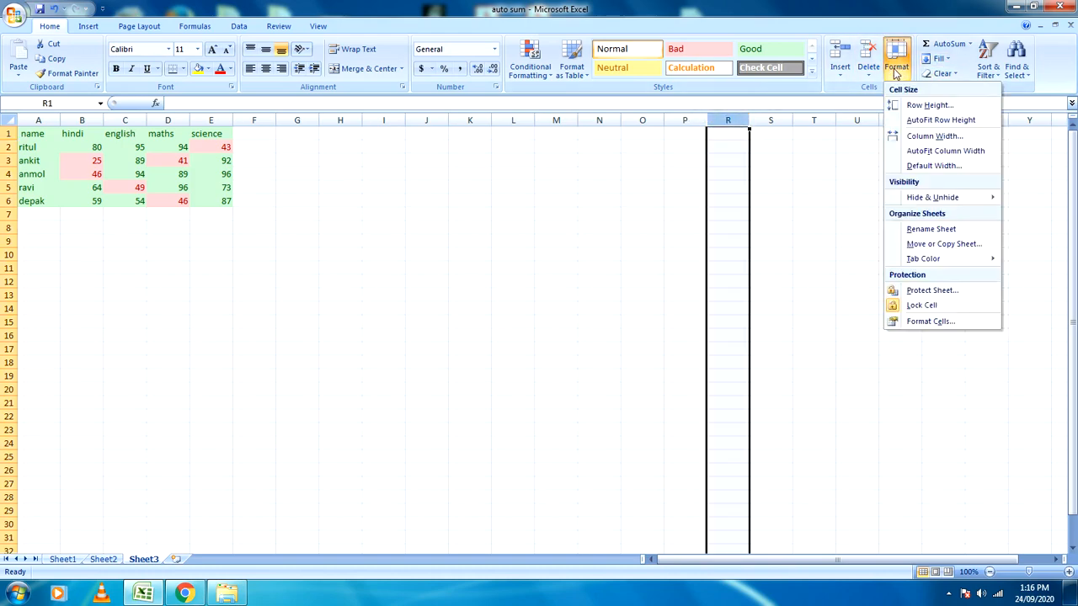
mouse_move(926, 198)
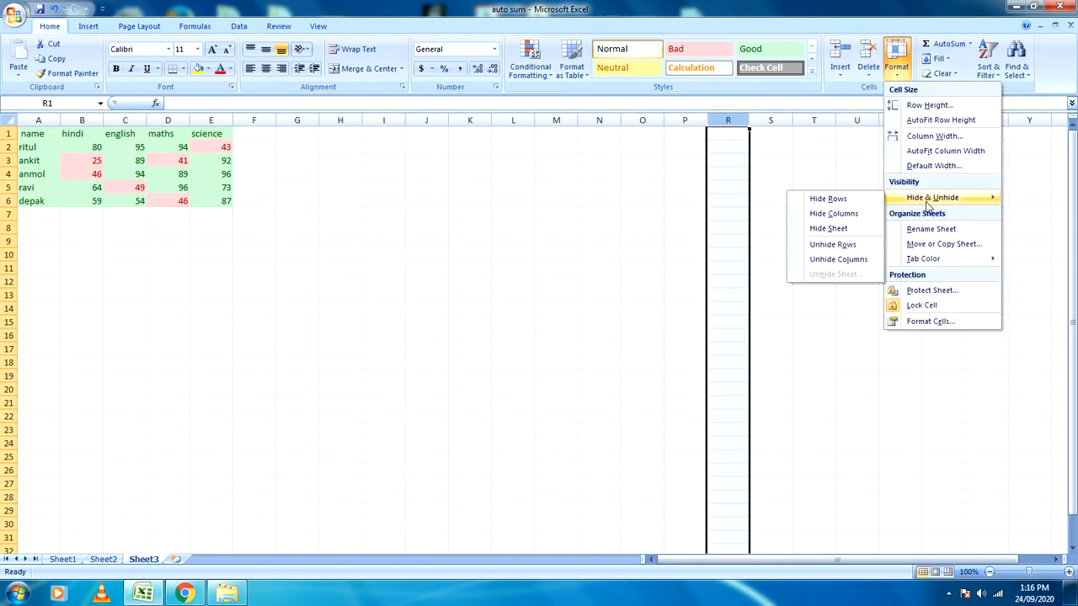
click(837, 260)
Reselect column P alone and retry unhiding the hidden column Q beside it
click(699, 118)
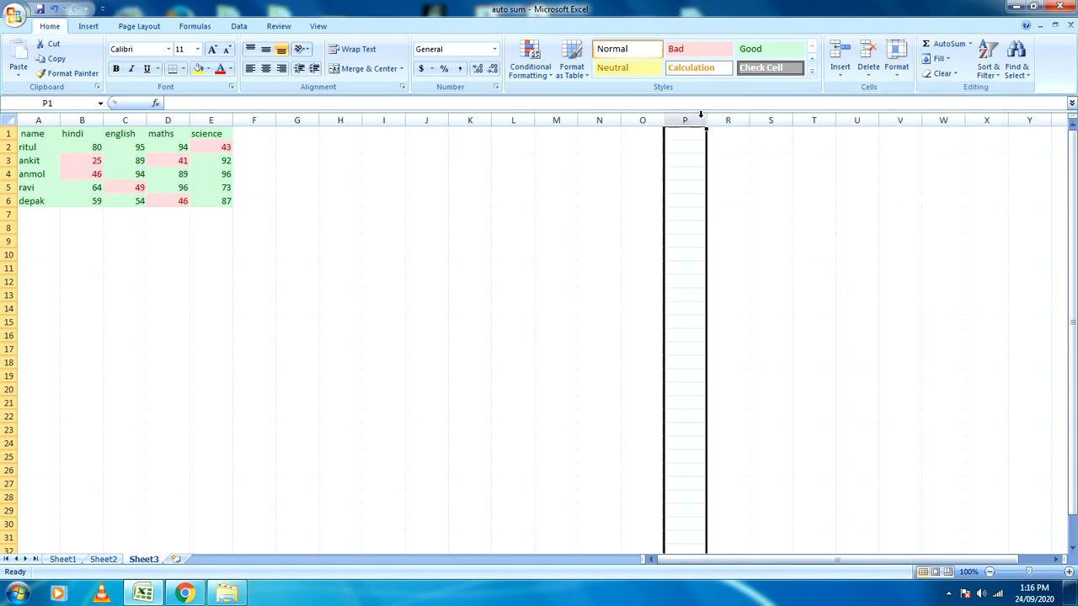
click(706, 121)
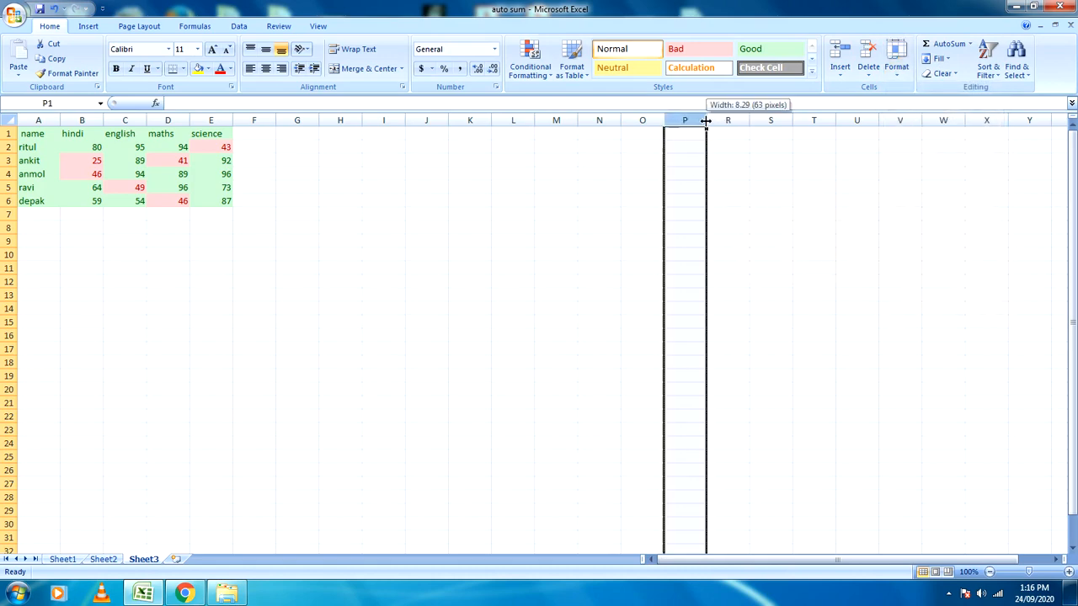
click(895, 66)
mouse_move(929, 198)
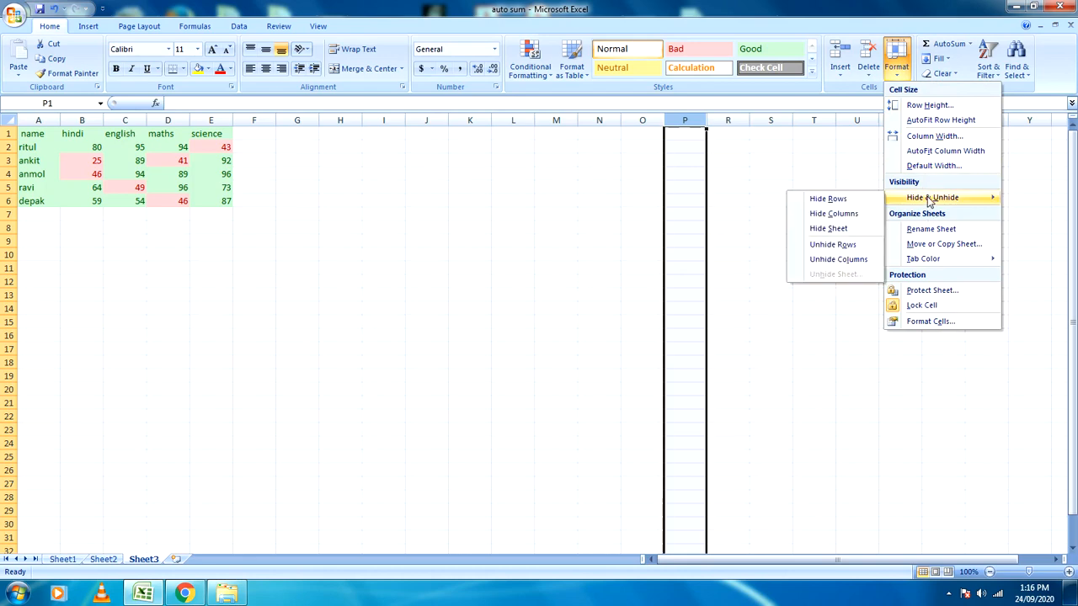
click(860, 261)
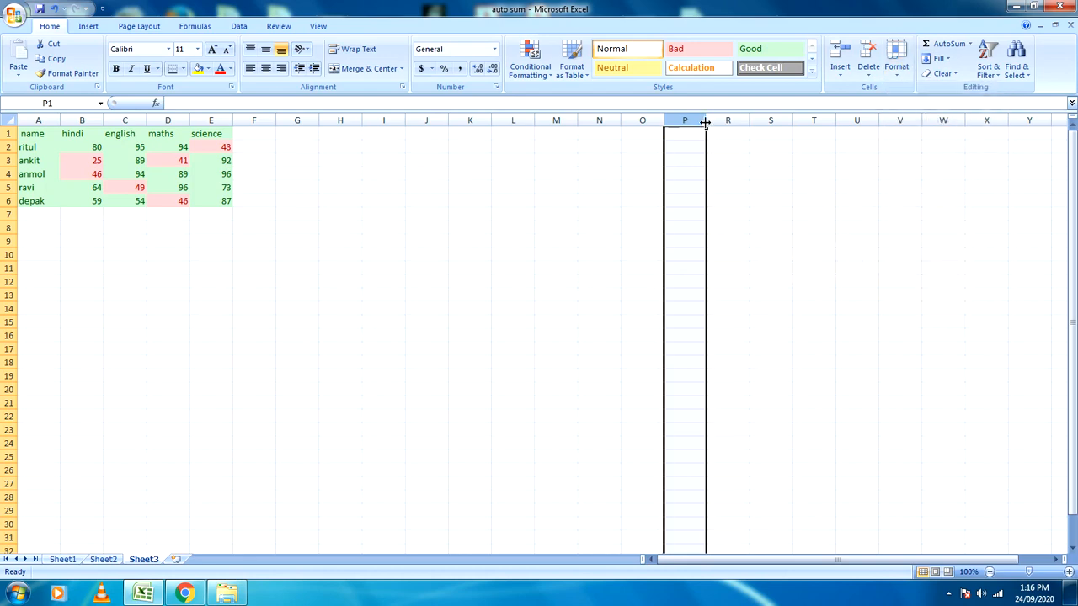
Try to unhide column Q through column P's own shortcut commands, with only column P selected
click(714, 163)
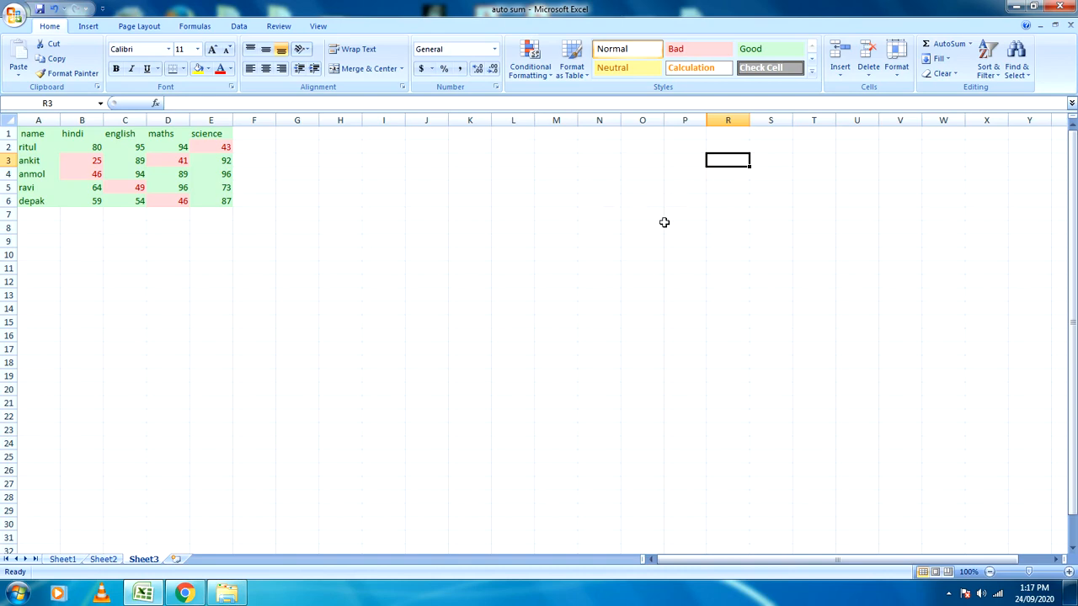
click(704, 125)
right_click(705, 125)
click(704, 124)
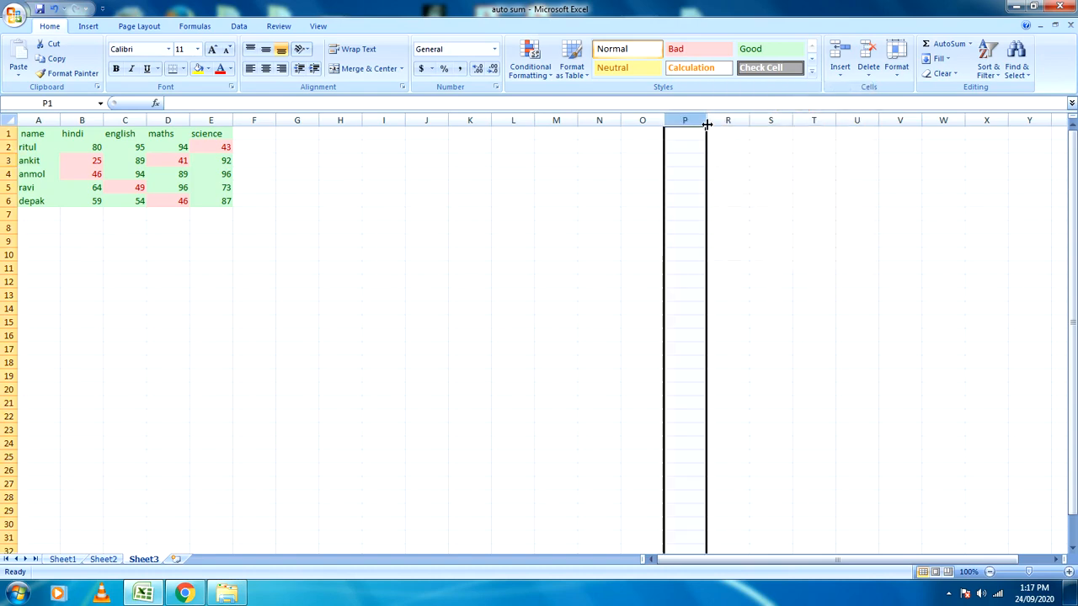
right_click(690, 138)
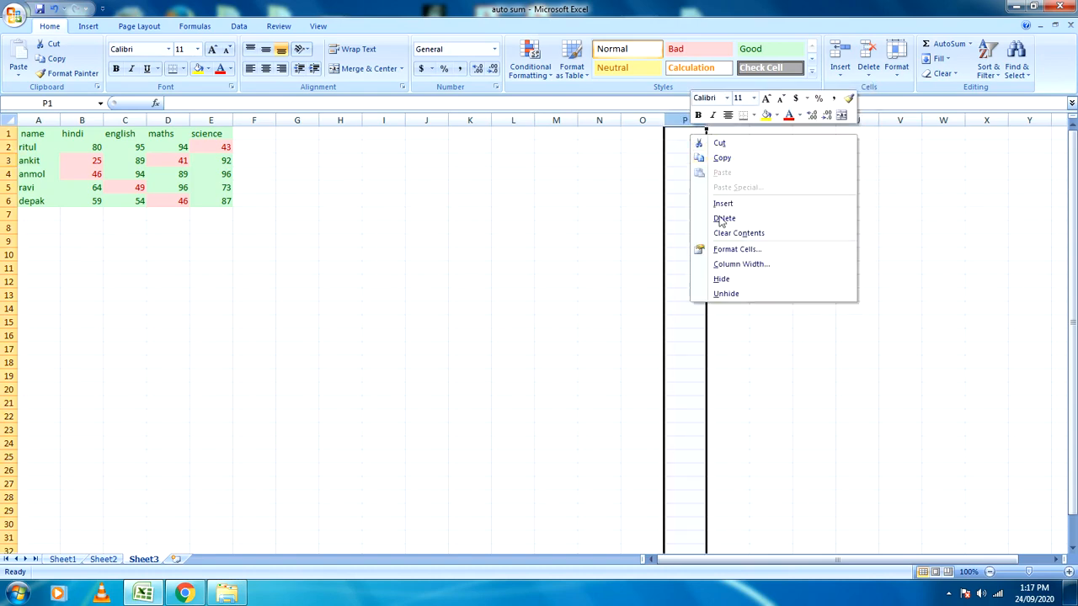
click(726, 295)
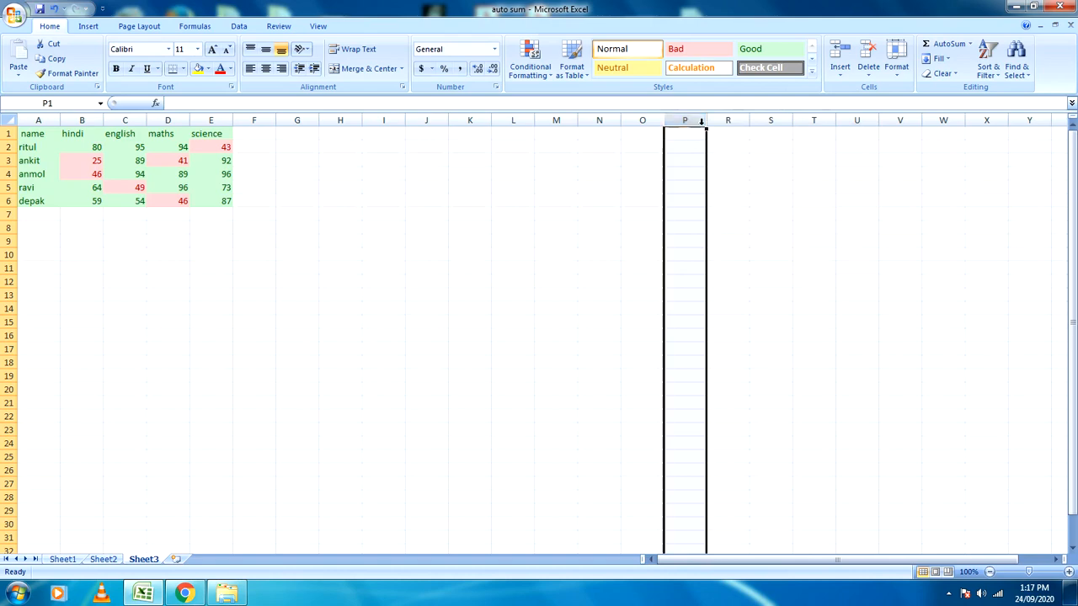
Hide column P beside the already hidden column Q, and clear the column selection
right_click(706, 124)
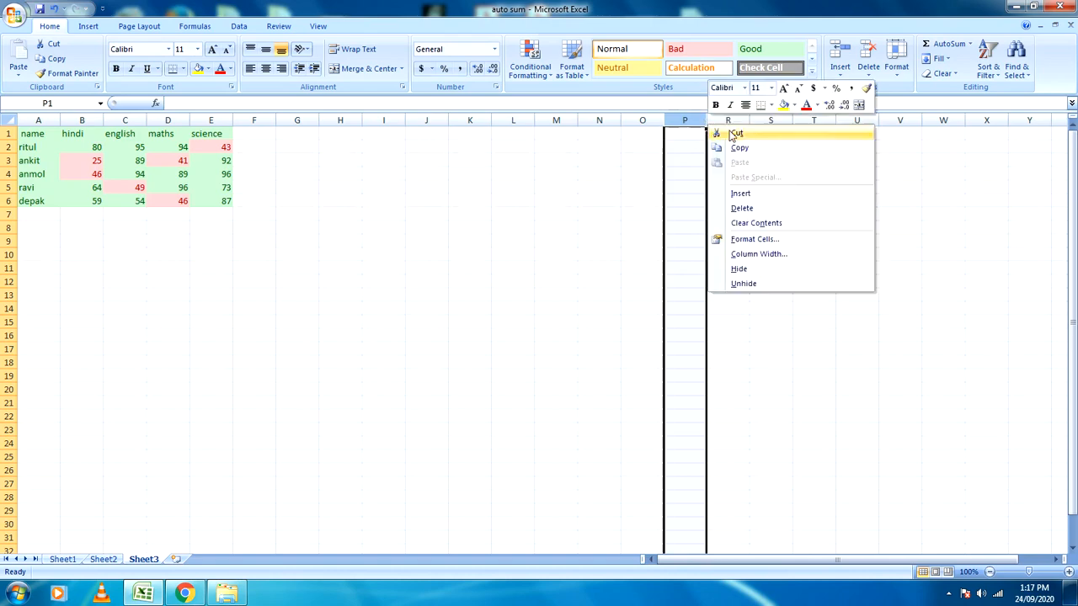
click(745, 271)
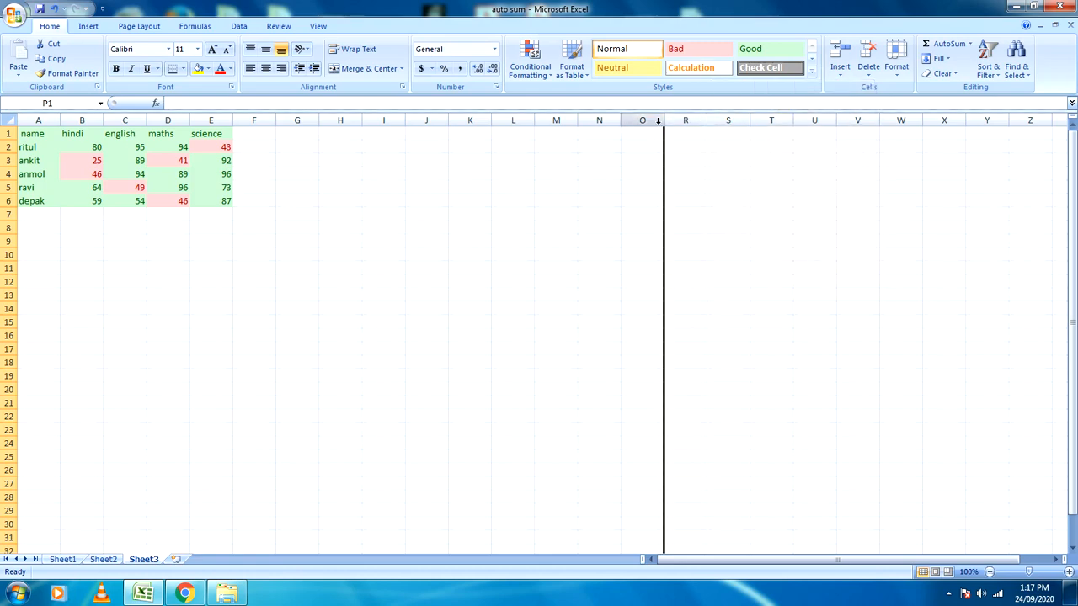
click(453, 375)
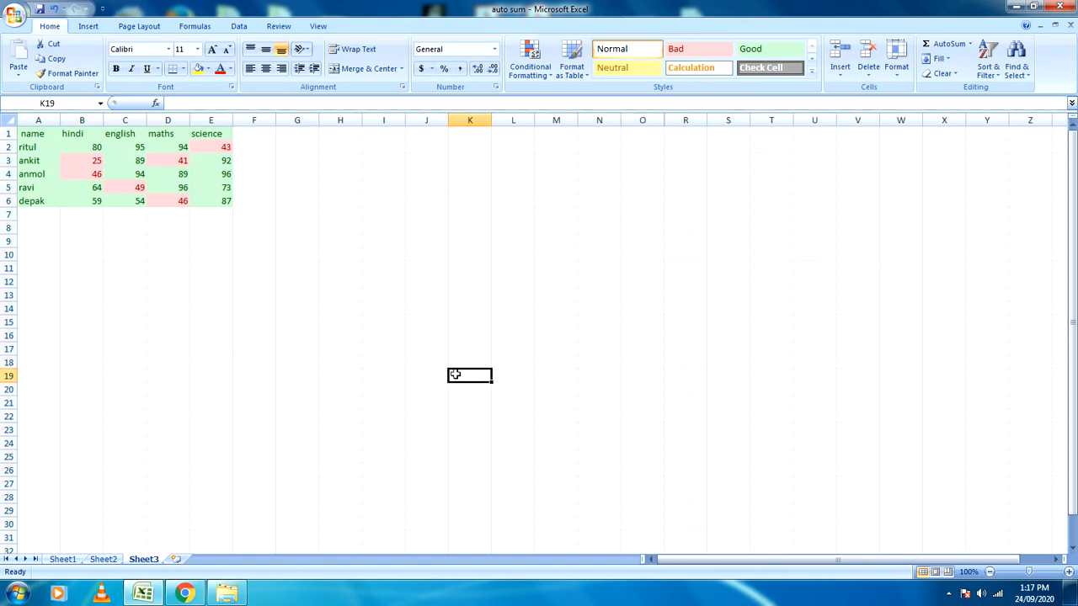
right_click(454, 375)
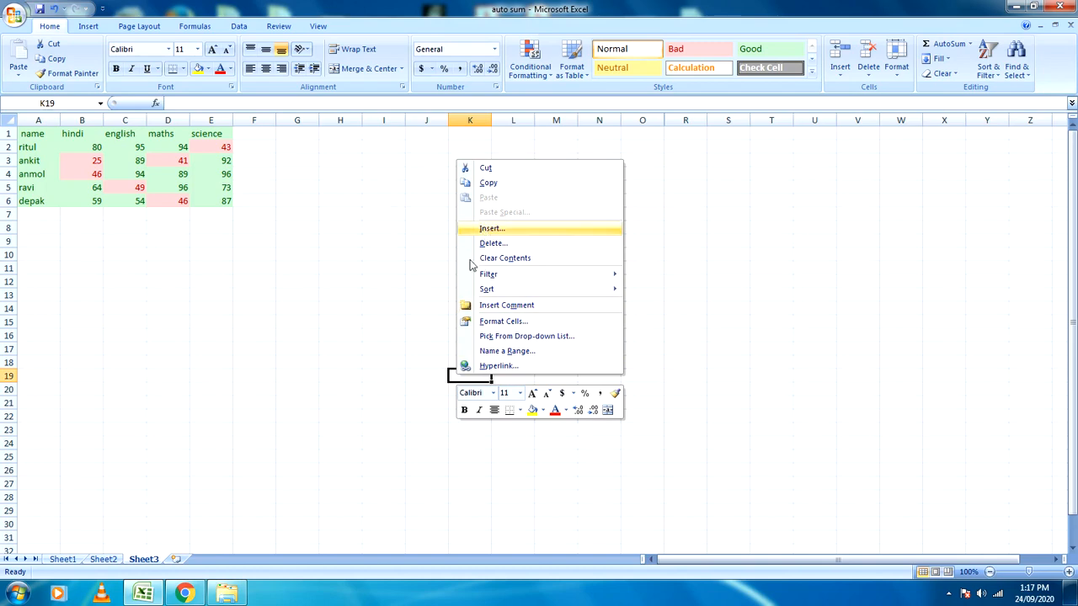
click(455, 374)
right_click(465, 375)
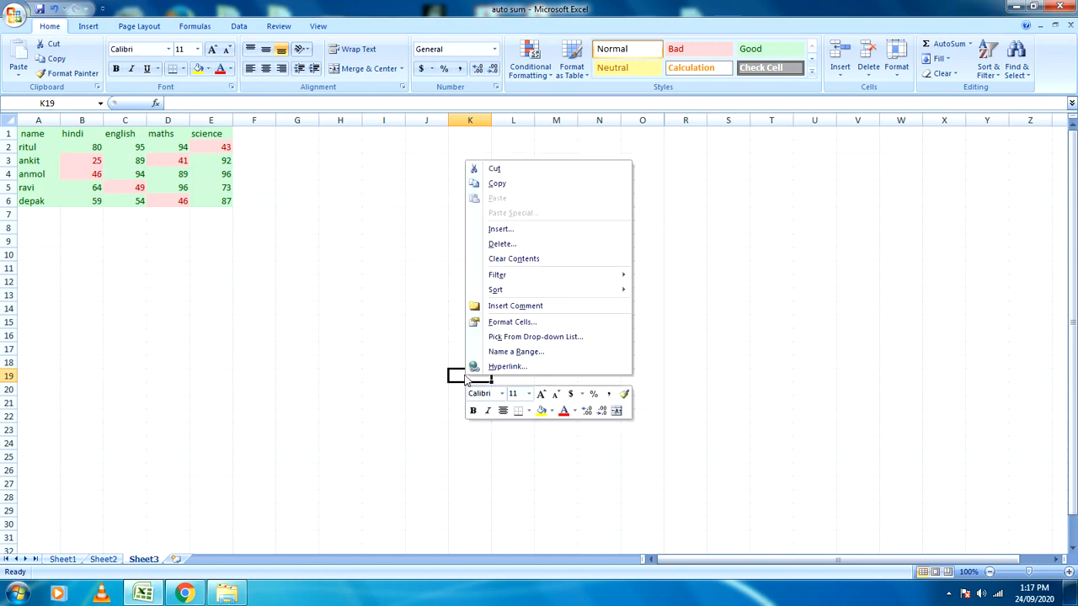
click(415, 381)
Select the whole of row 19 and hide it
click(9, 380)
click(9, 380)
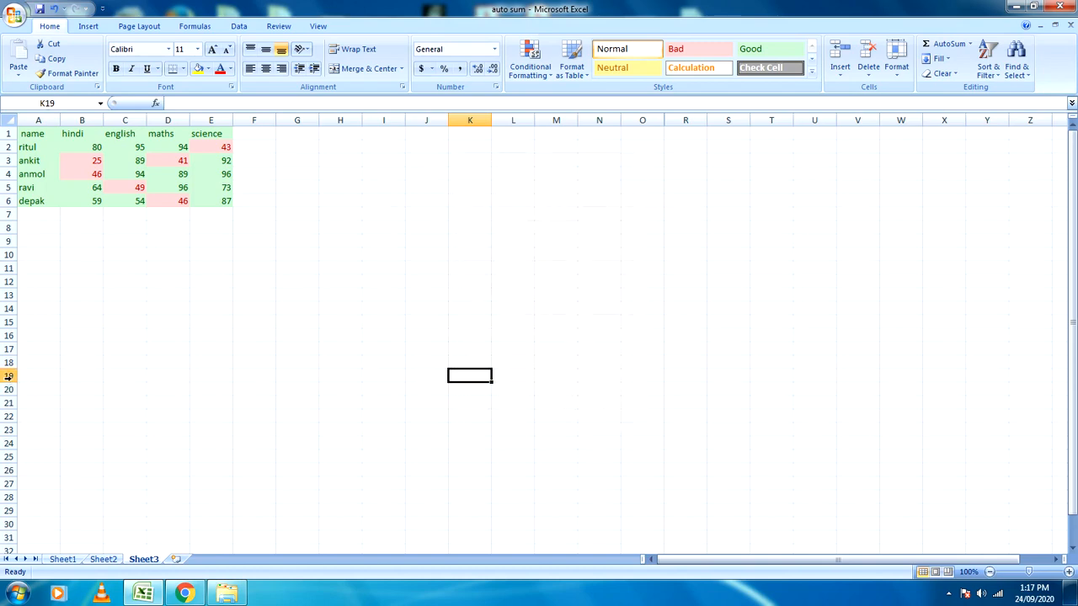
click(8, 377)
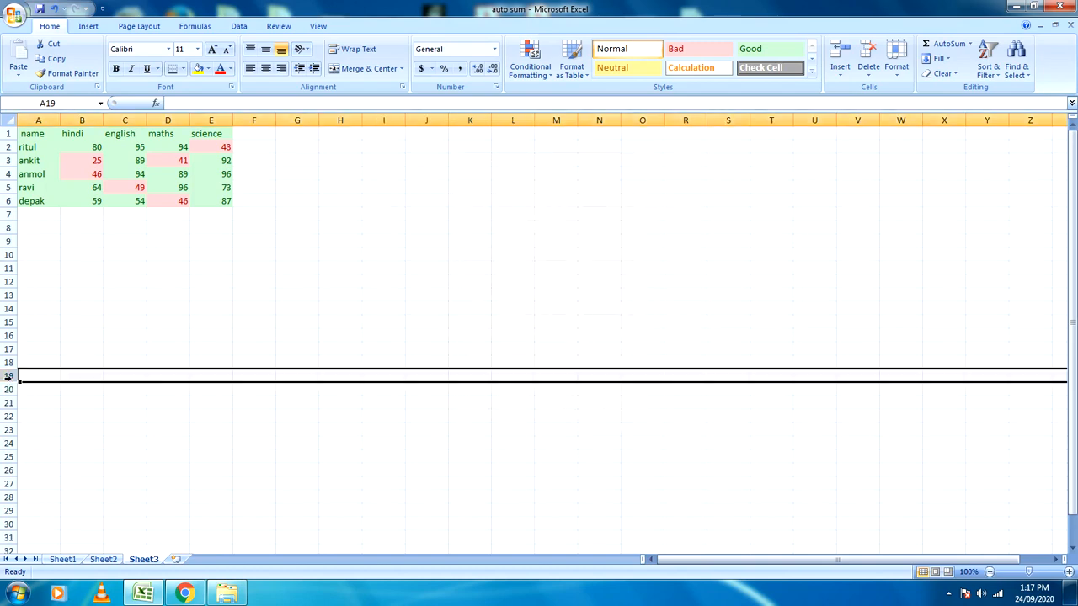
right_click(72, 382)
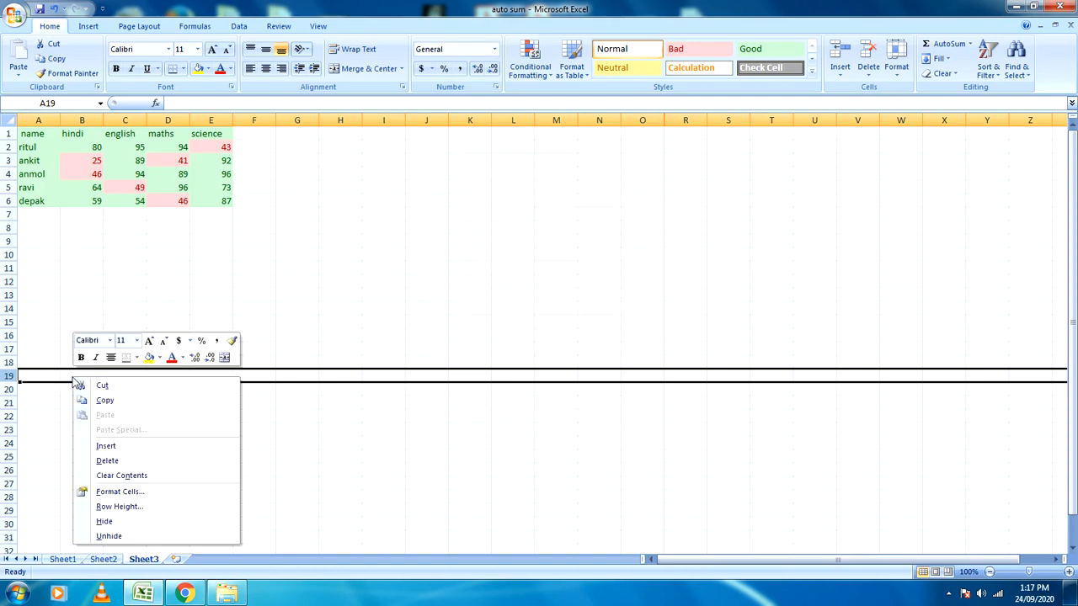
click(105, 522)
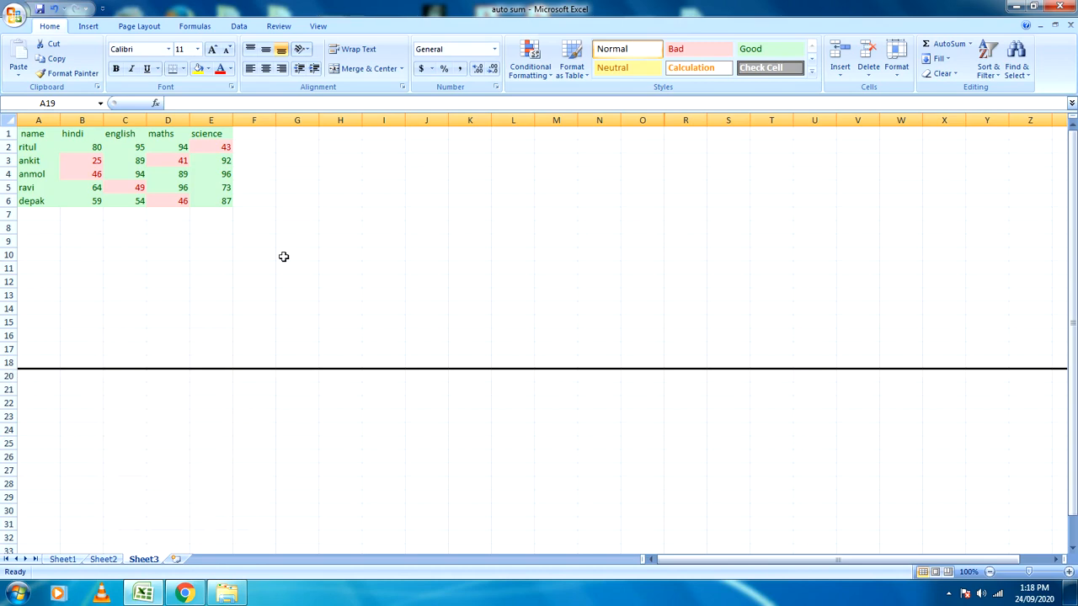
Try to unhide columns P and Q with only column O selected
right_click(669, 121)
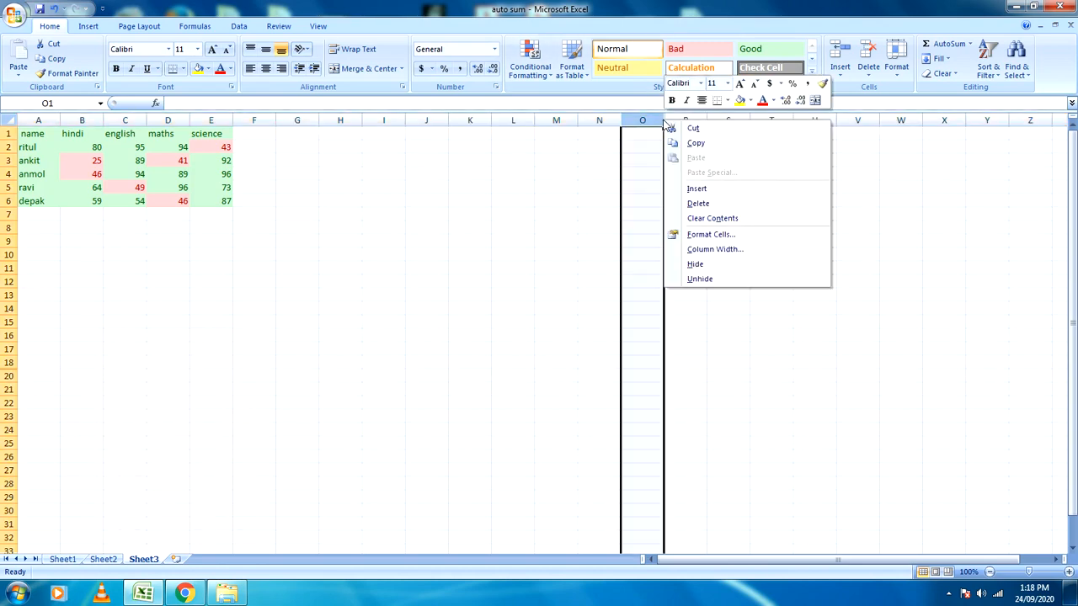
click(691, 281)
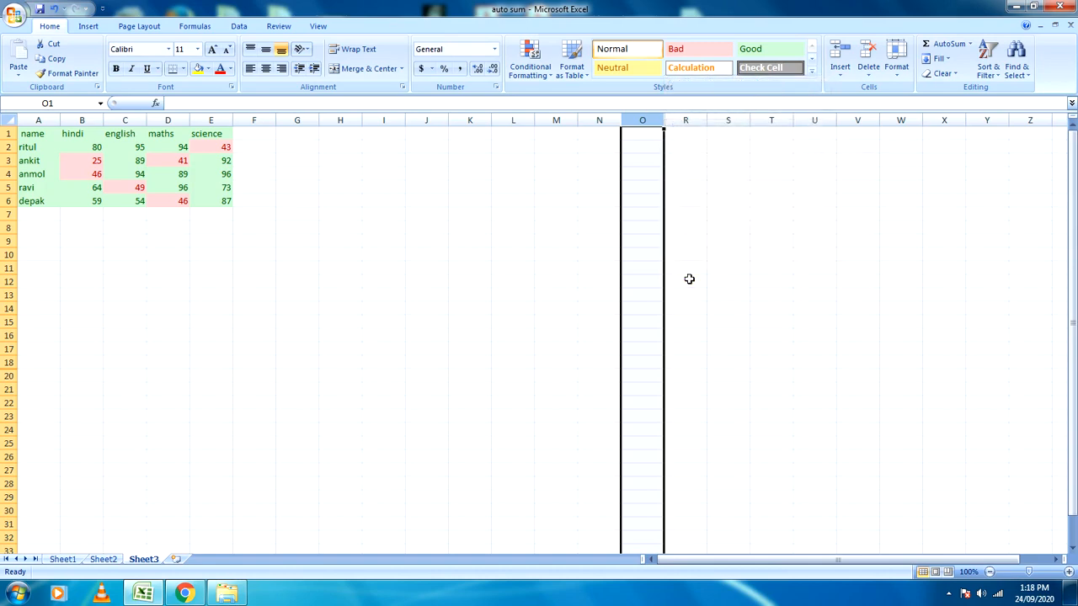
click(689, 278)
Try to unhide columns P and Q with only column R selected, and clear the selection
click(681, 120)
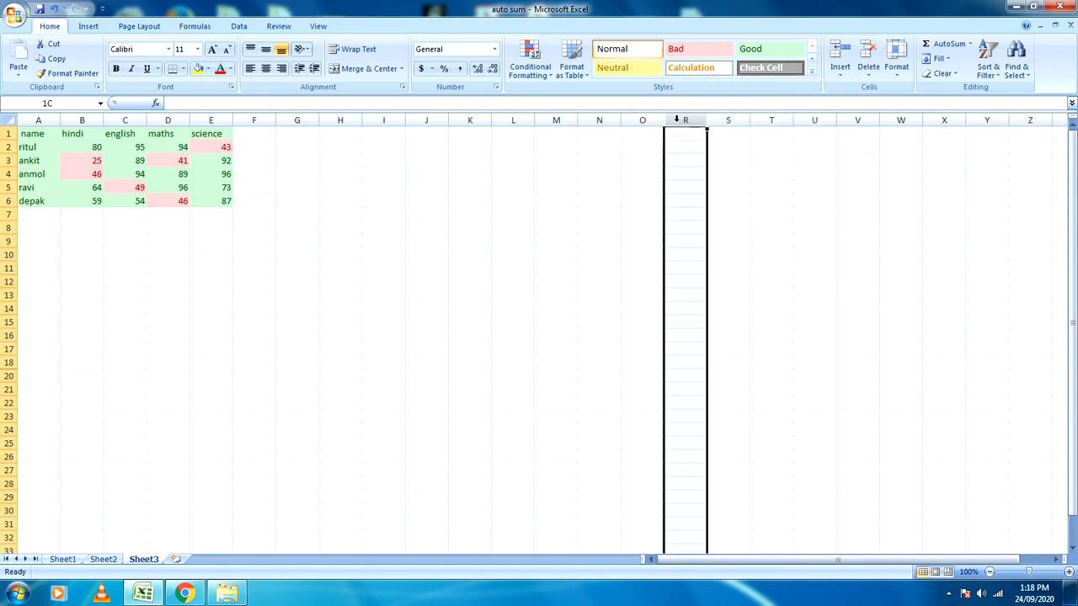
right_click(680, 123)
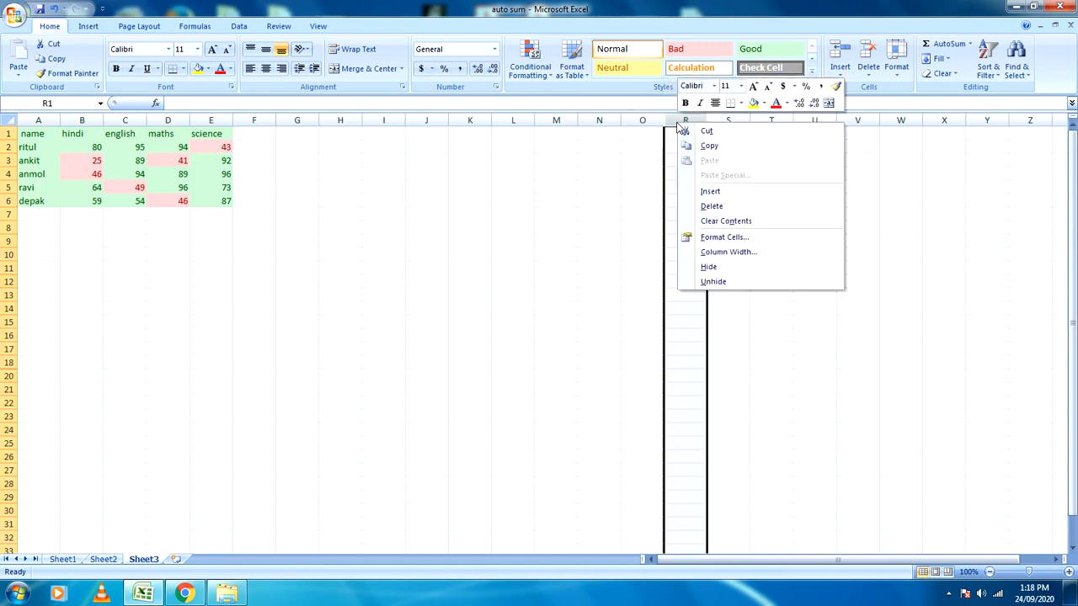
click(731, 277)
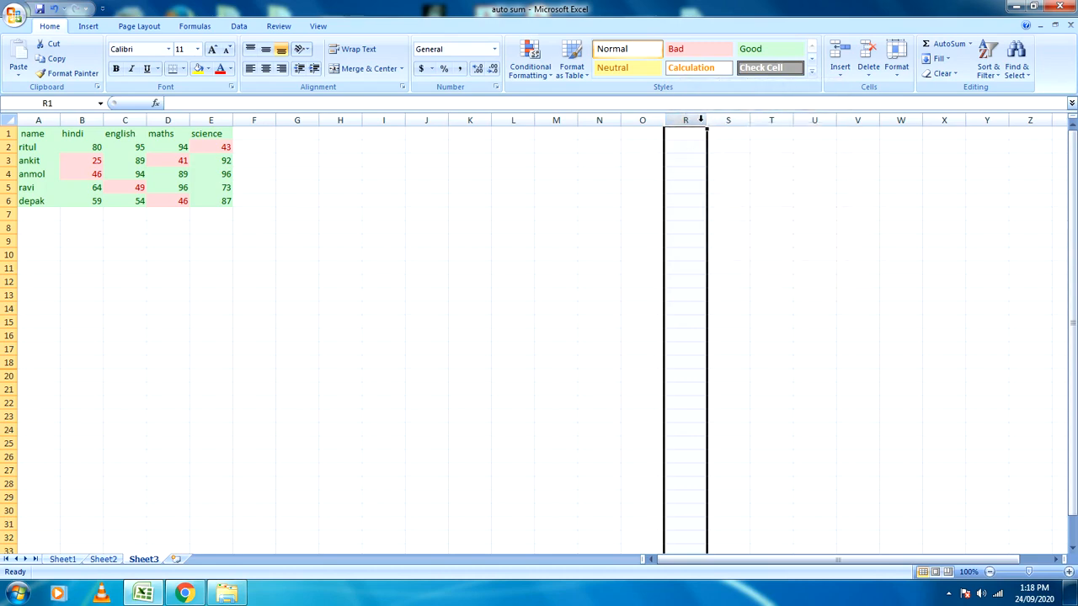
right_click(708, 127)
click(746, 285)
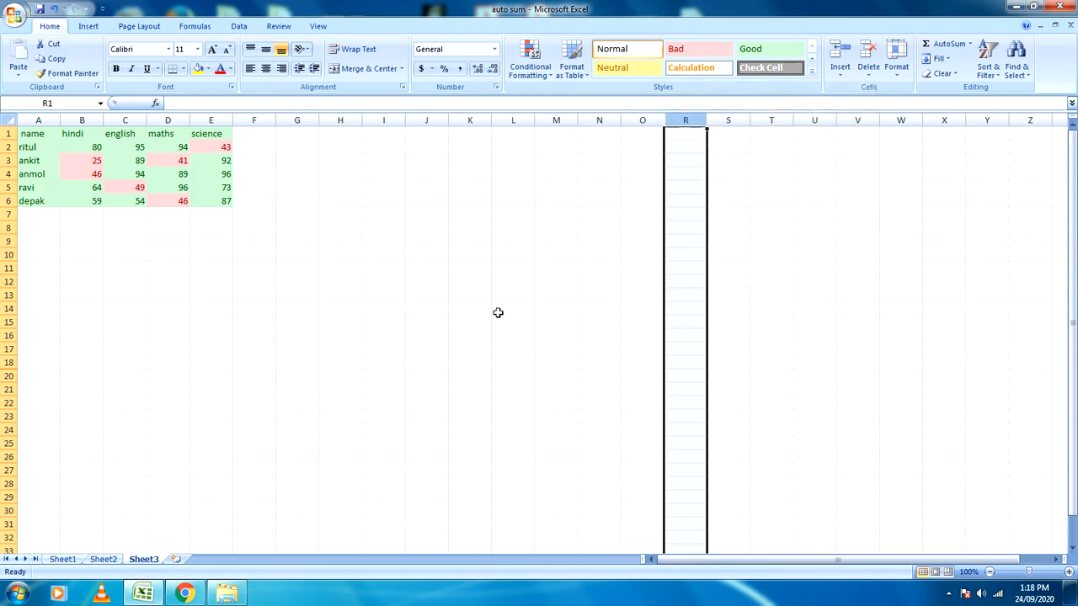
click(321, 386)
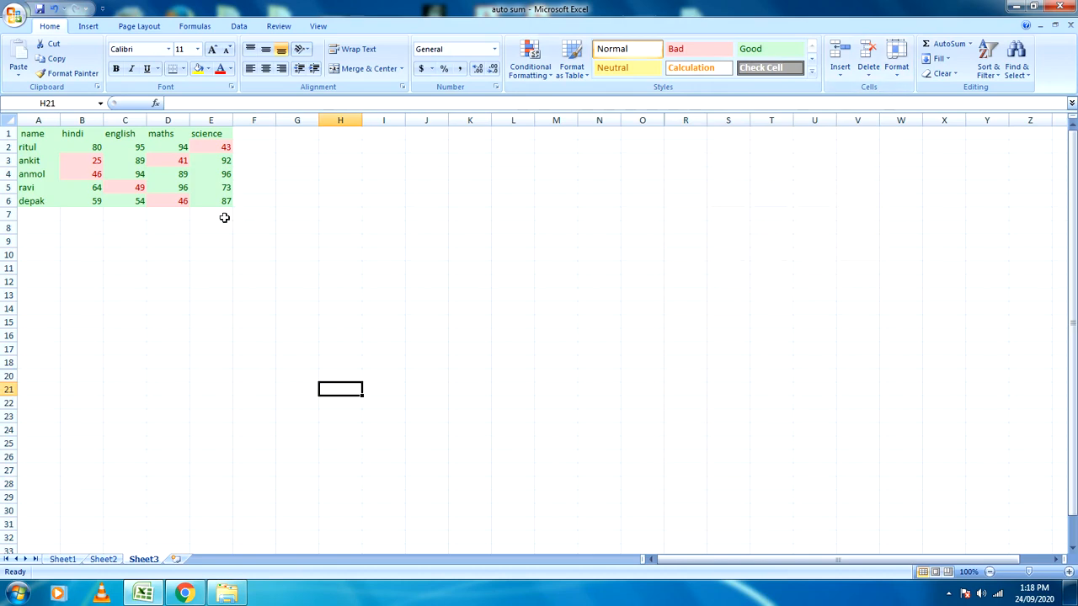
scroll(224, 217, down, 2)
scroll(224, 218, up, 2)
click(550, 229)
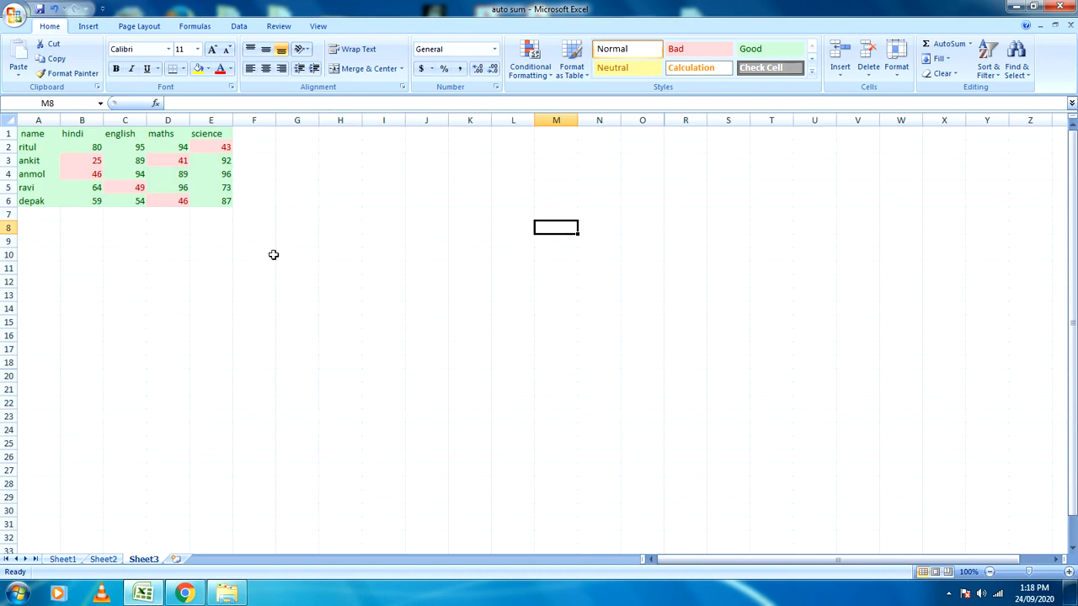
Freeze the first column of the marks sheet, closing the Windows color scheme prompt, and check the freeze by scrolling sideways
click(319, 28)
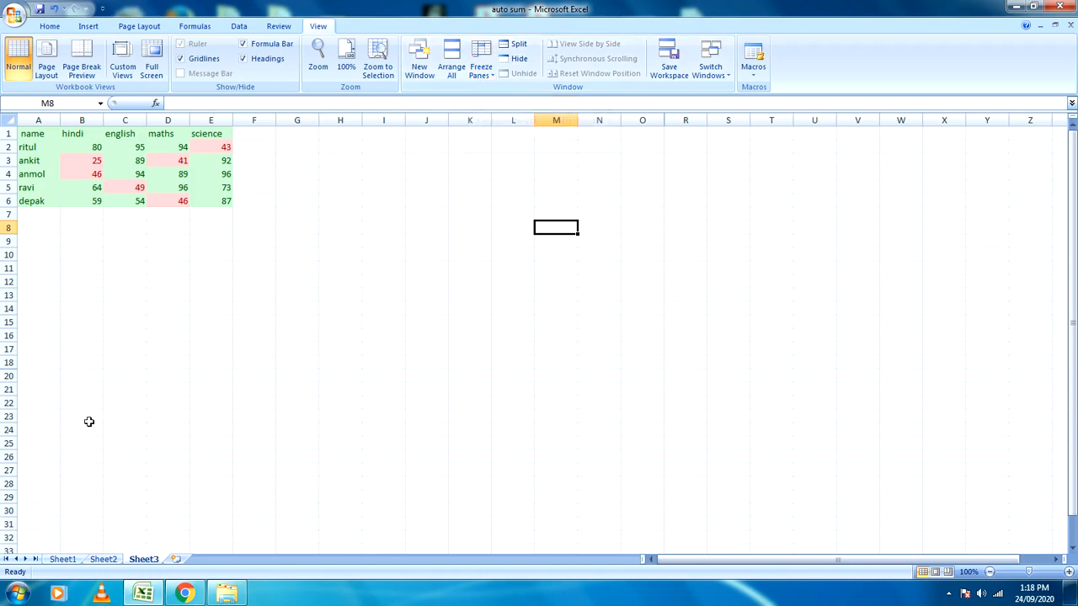
click(465, 299)
click(314, 300)
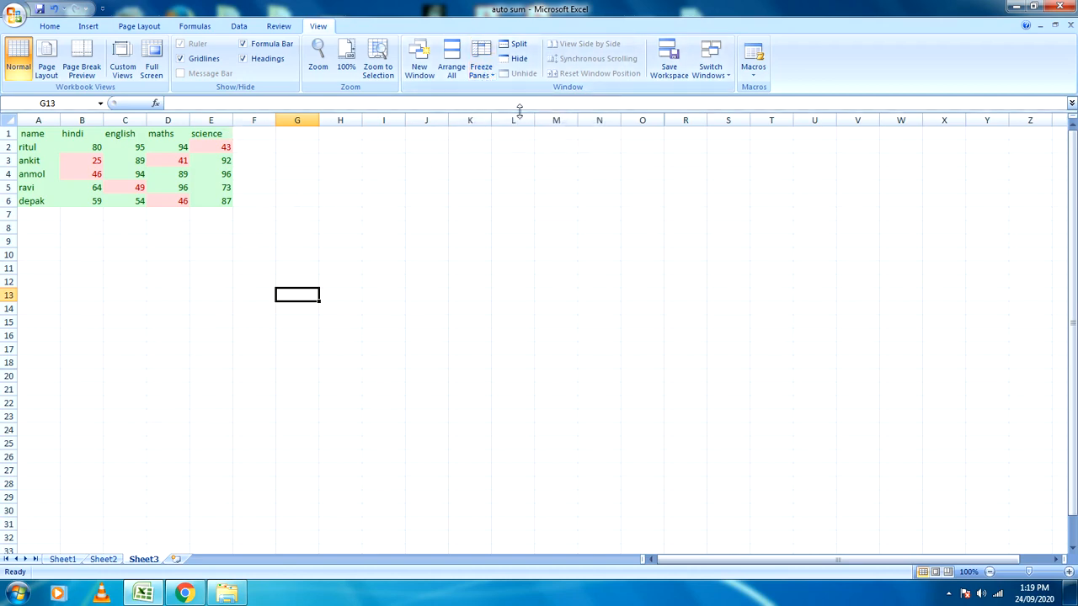
click(486, 76)
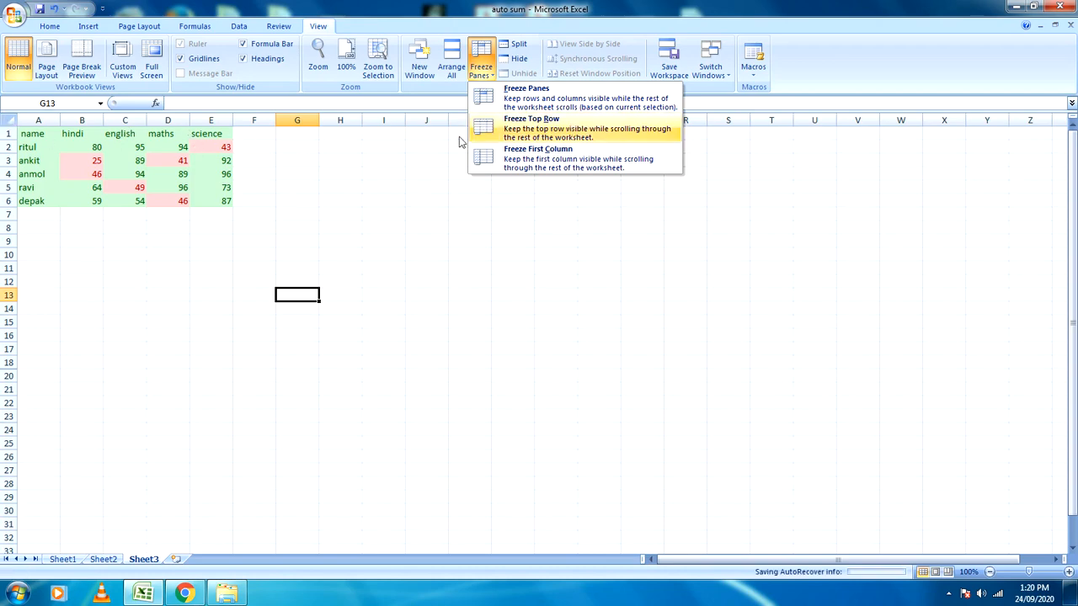
click(556, 165)
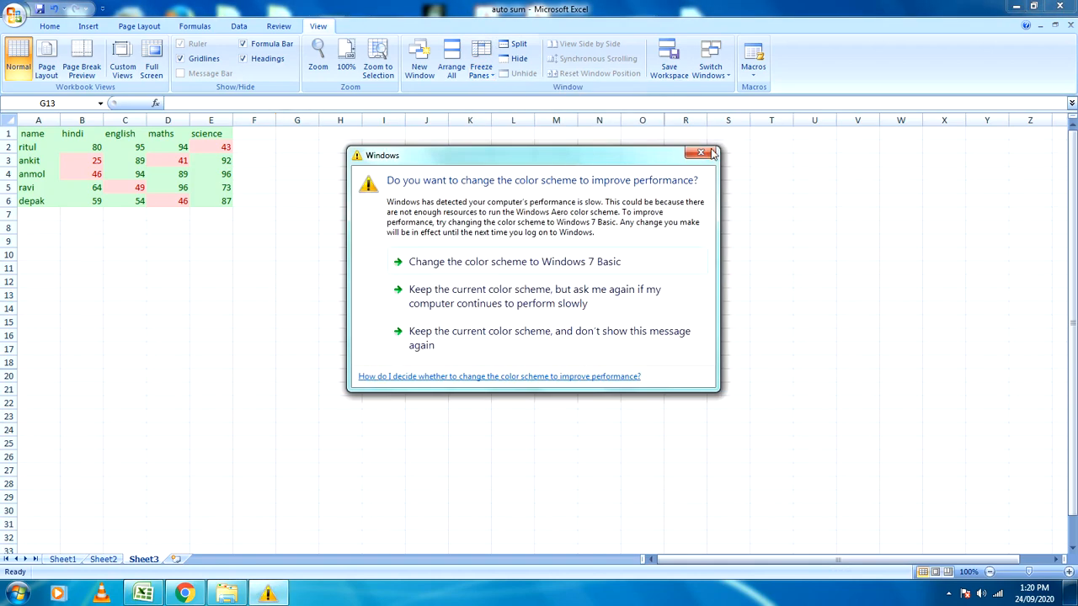
click(697, 153)
click(483, 72)
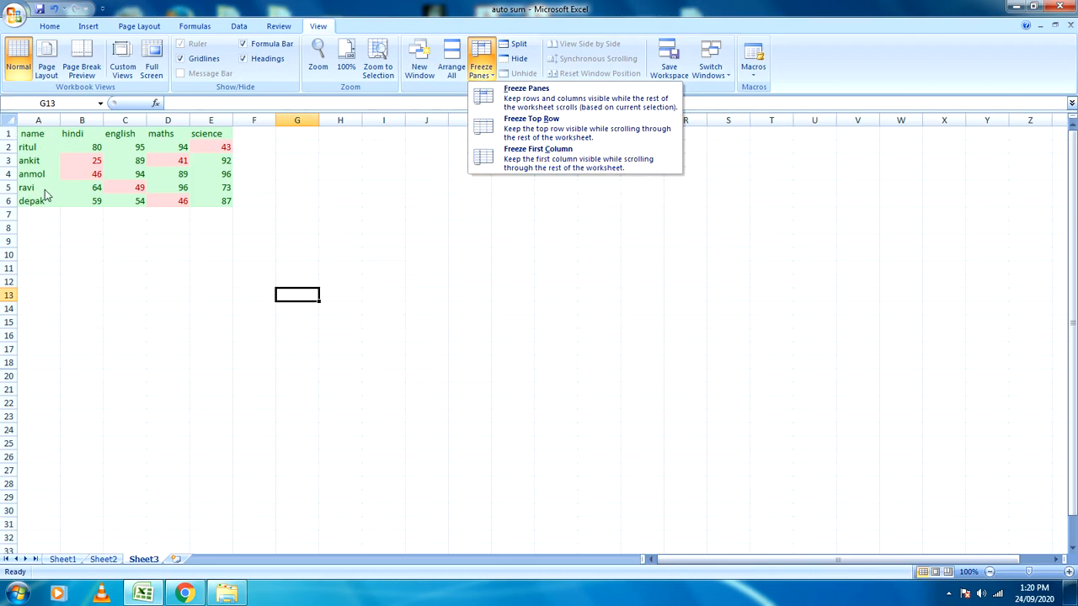
click(564, 163)
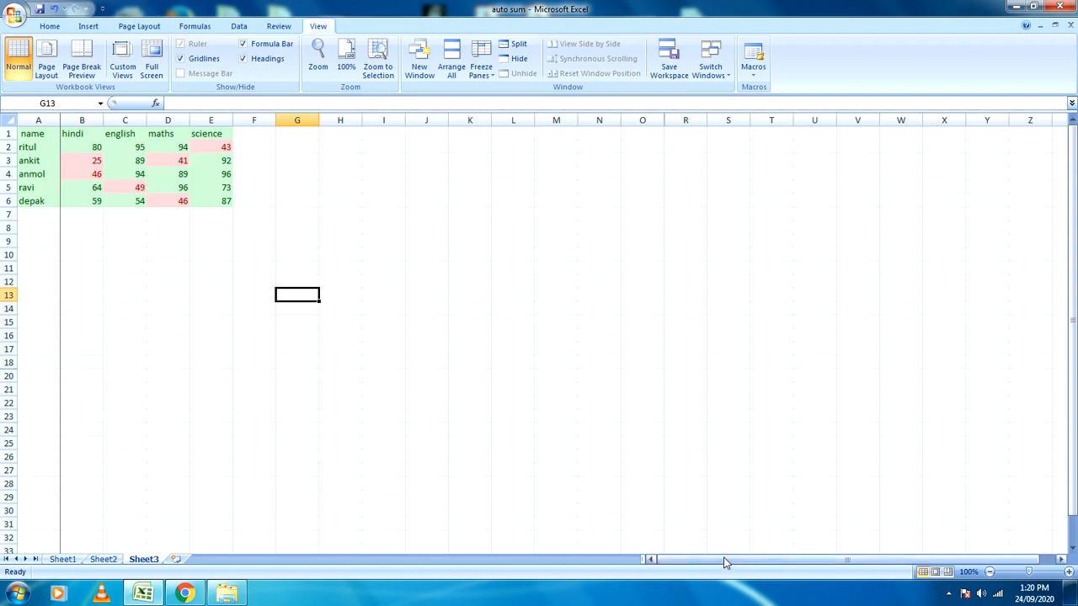
drag(722, 563, 744, 584)
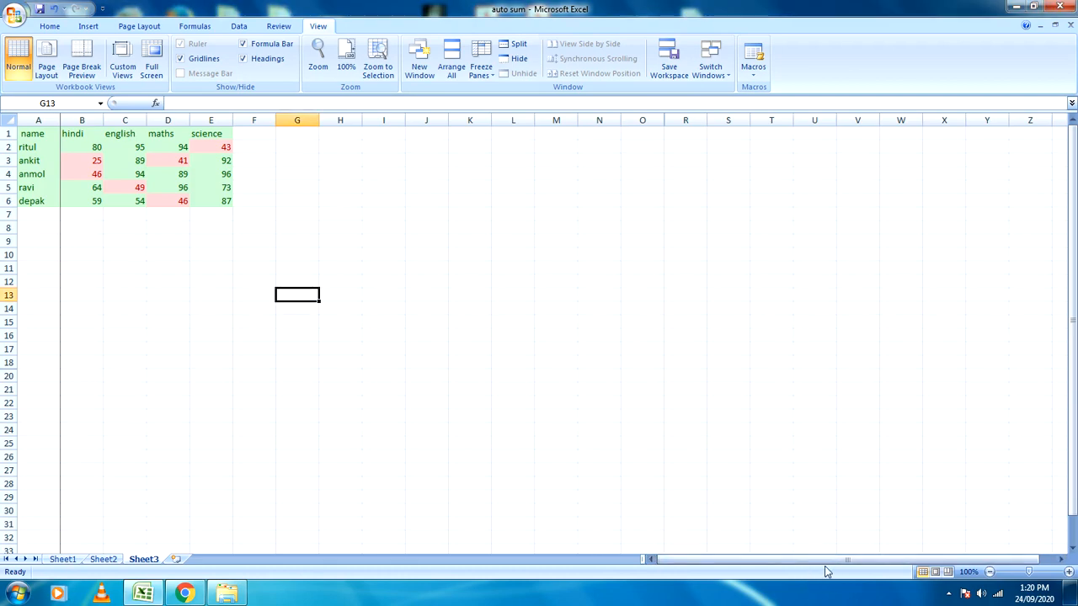
drag(830, 560, 803, 571)
Freeze the top row of the marks sheet in place of the first column
click(482, 73)
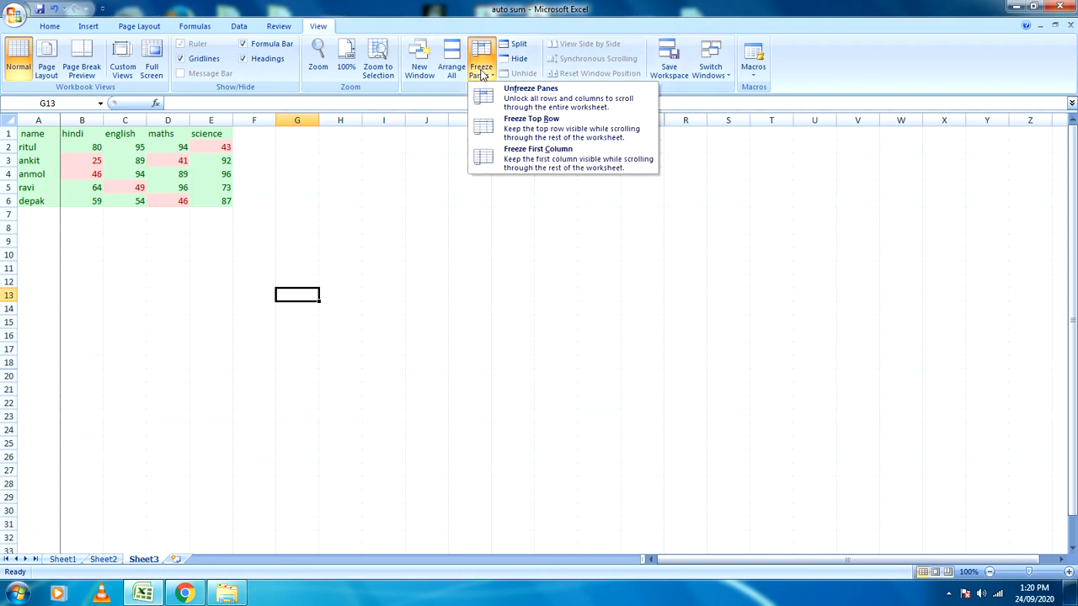
click(555, 131)
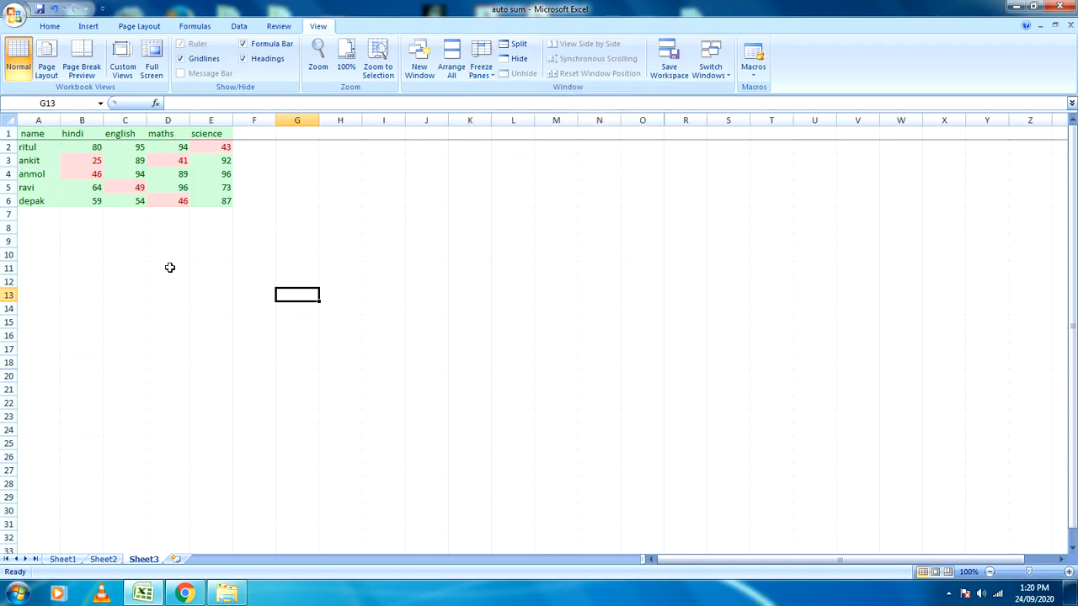
Examine how the frozen header row behaves far down the sheet and return to the marks table
scroll(169, 269, down, 2)
scroll(169, 269, down, 20)
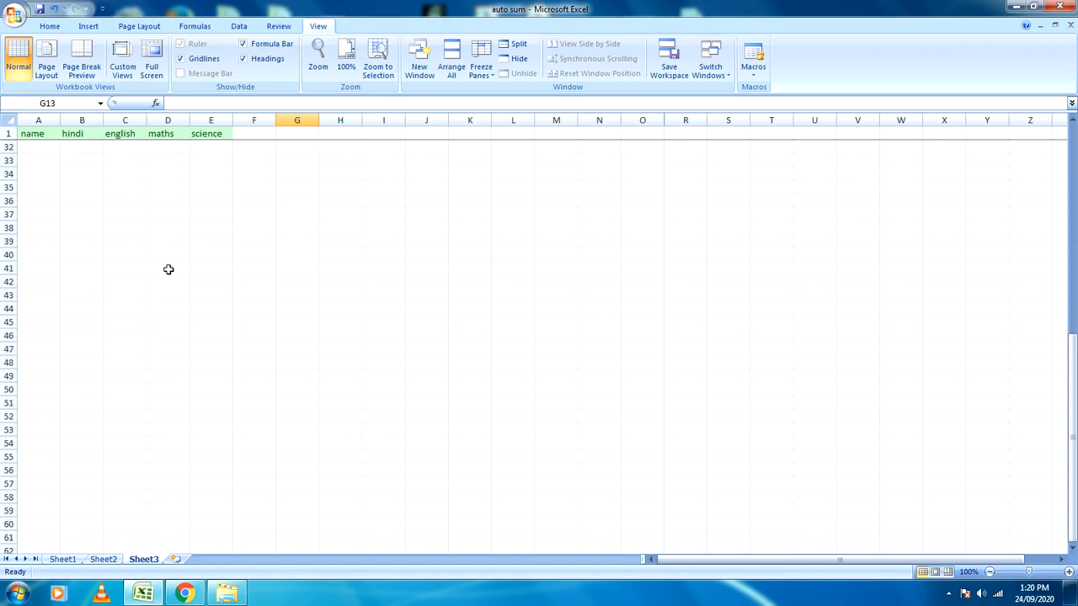
scroll(168, 270, up, 9)
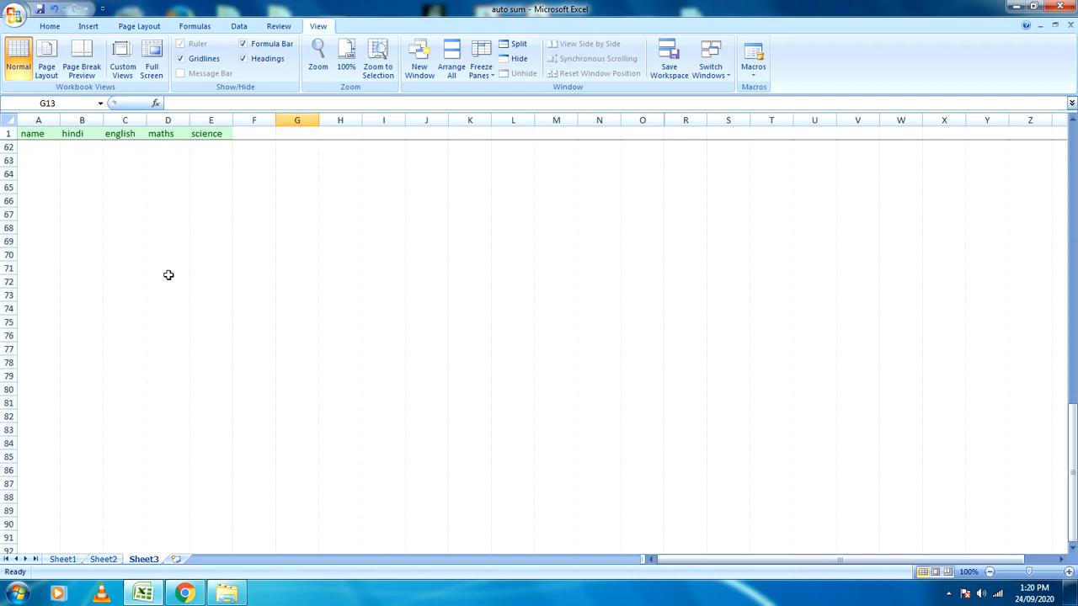
scroll(164, 278, down, 15)
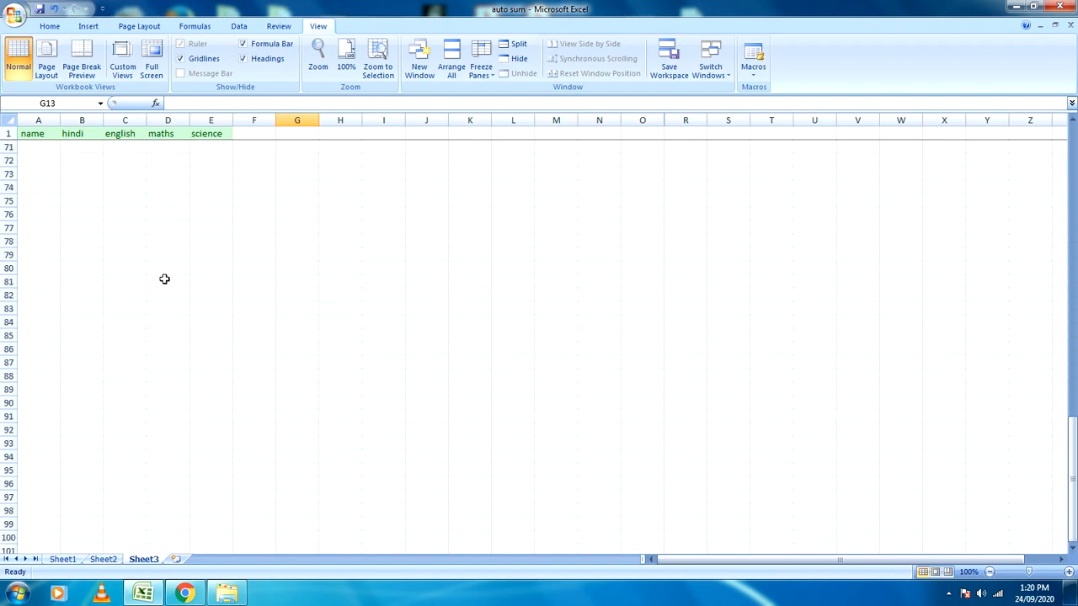
scroll(19, 377, down, 4)
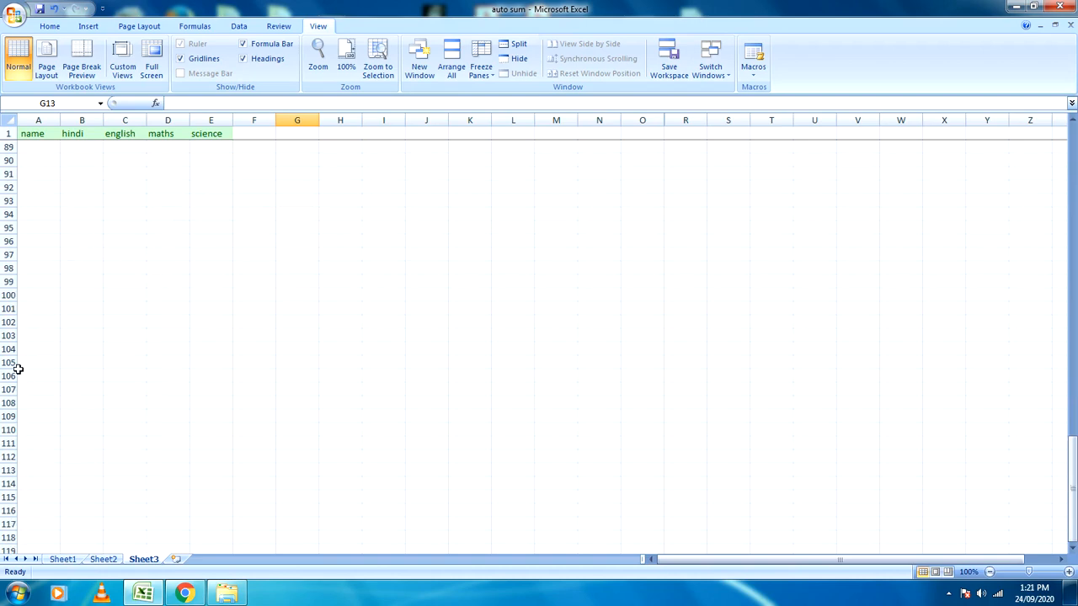
scroll(25, 421, down, 4)
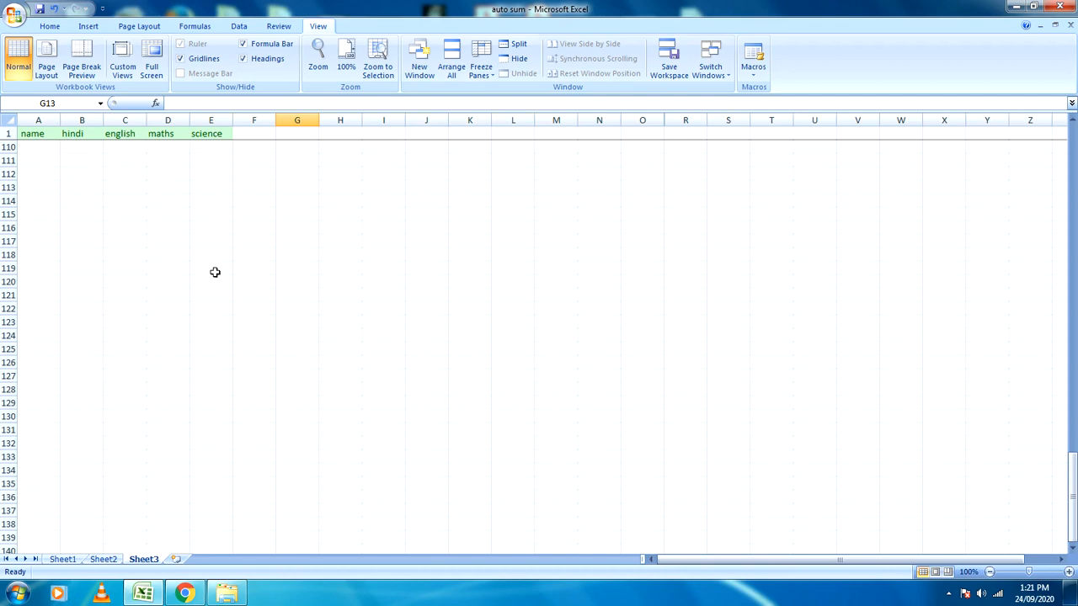
scroll(214, 271, up, 20)
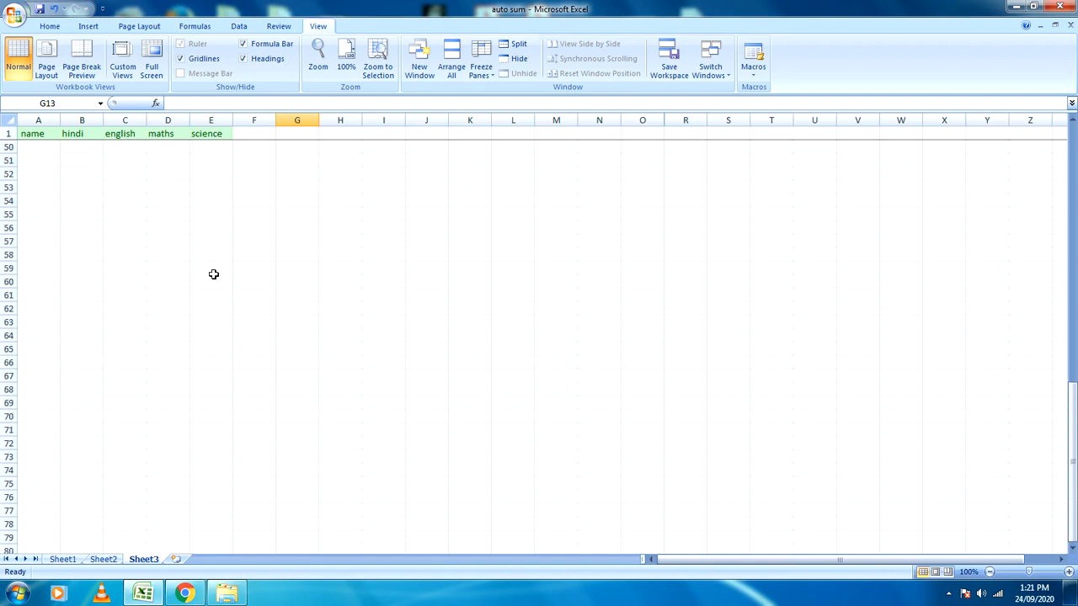
scroll(214, 274, up, 3)
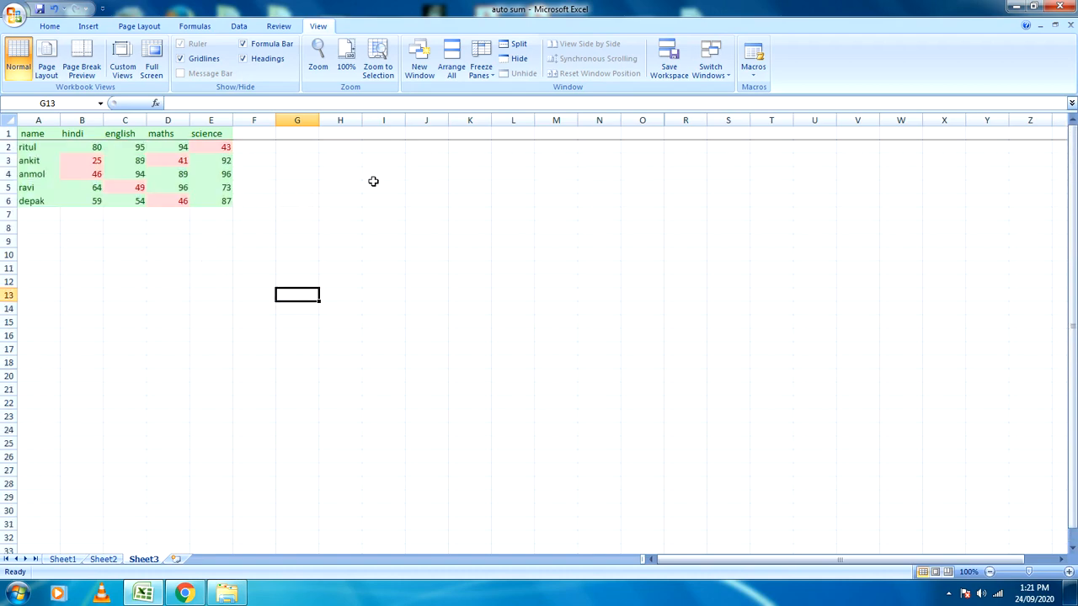
Unfreeze the panes and check how the sheet scrolls without frozen rows or columns
click(475, 76)
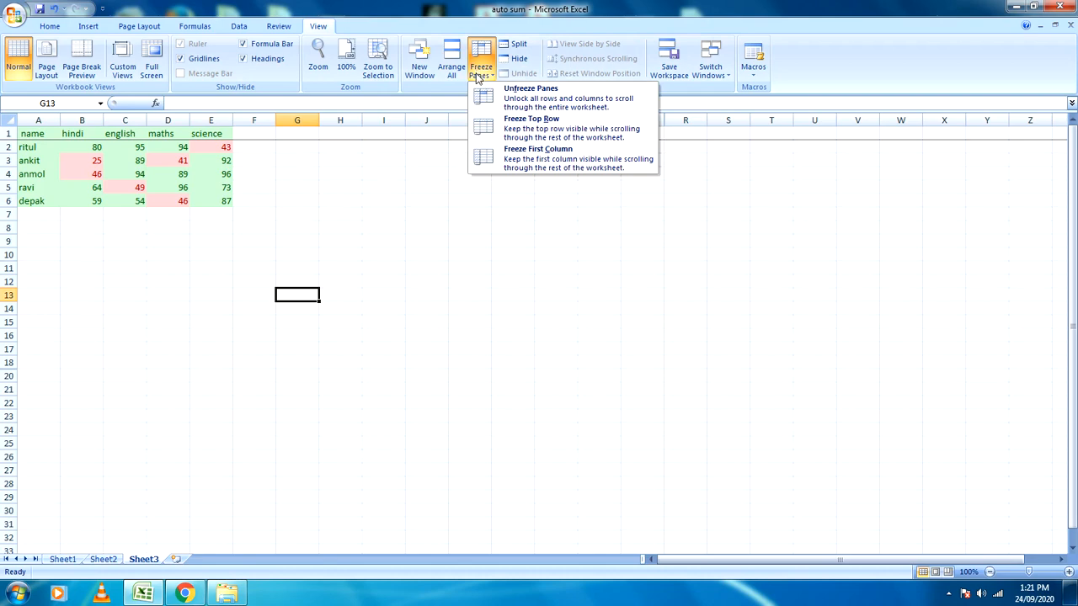
click(545, 103)
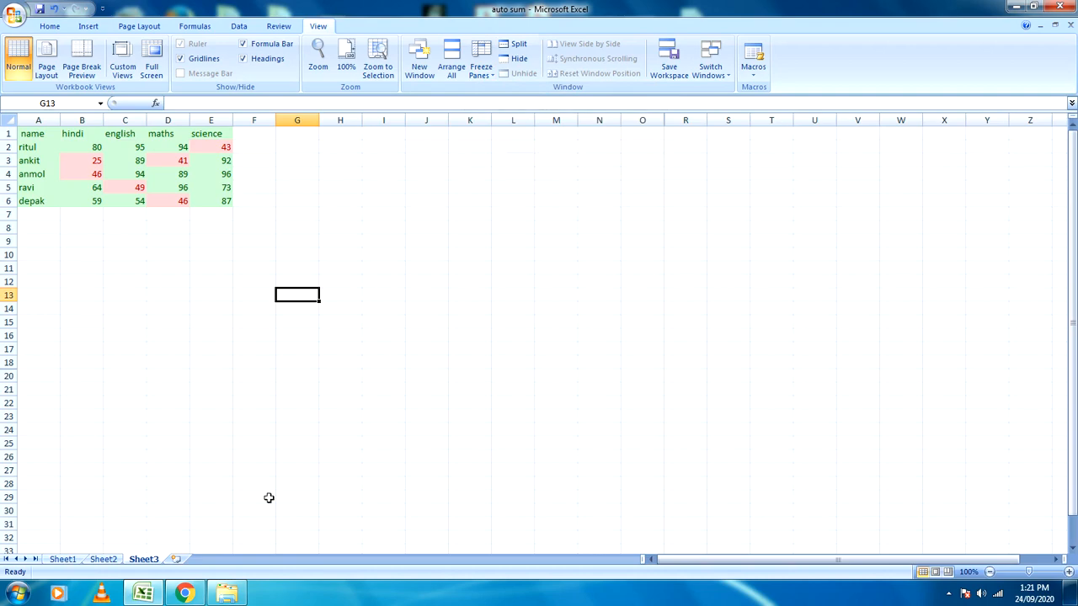
scroll(173, 407, down, 4)
scroll(173, 406, up, 4)
scroll(173, 407, down, 7)
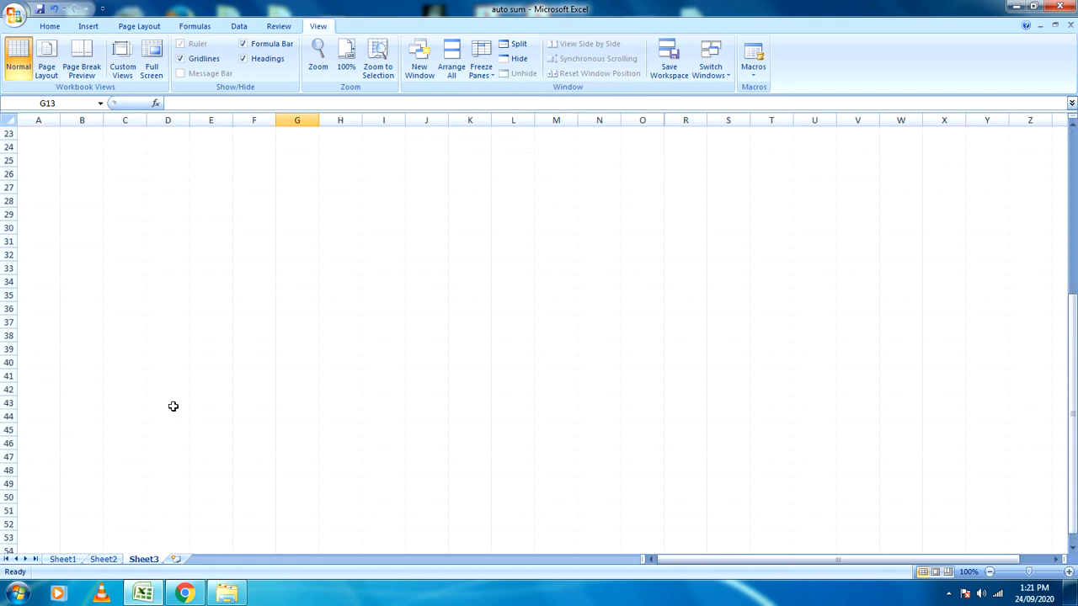
scroll(172, 407, up, 7)
drag(750, 560, 724, 562)
scroll(484, 368, down, 3)
scroll(484, 368, up, 3)
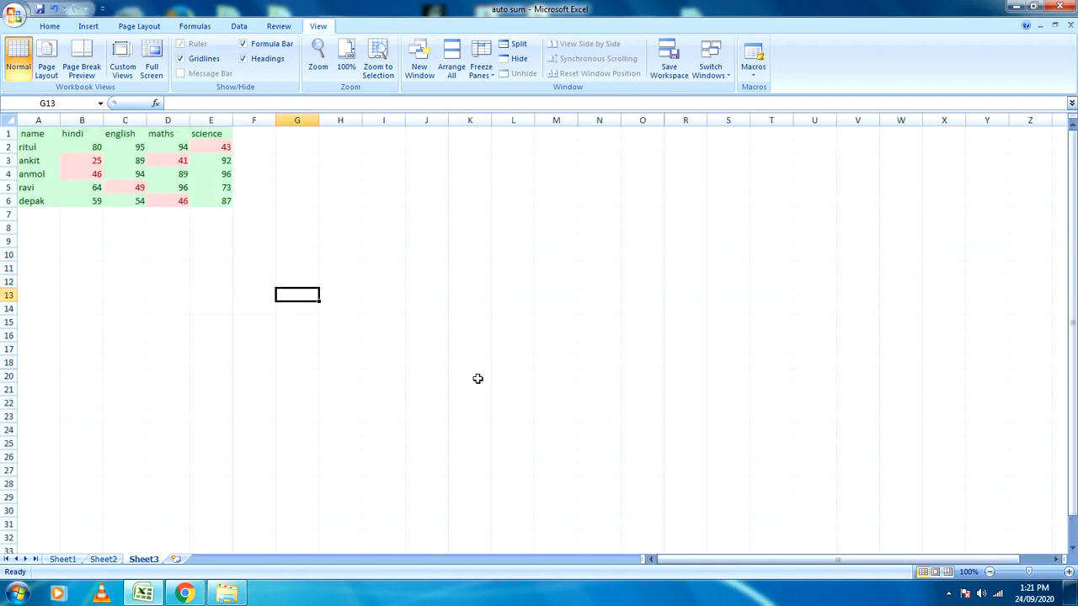